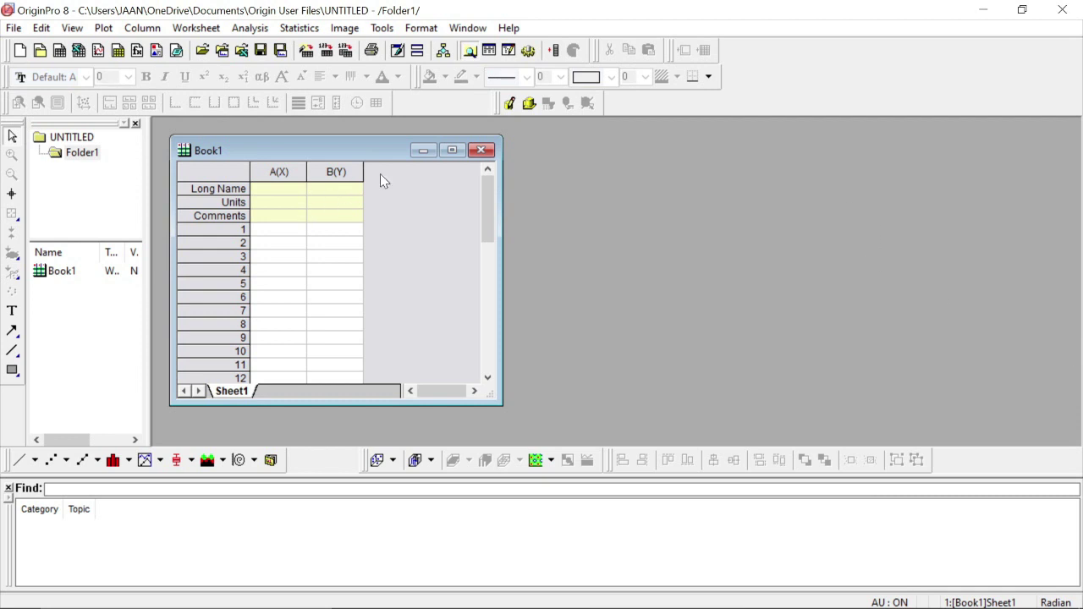
# Maximize the Book1 workbook and add columns to the worksheet until it extends to column K(Y)
pyautogui.click(452, 150)
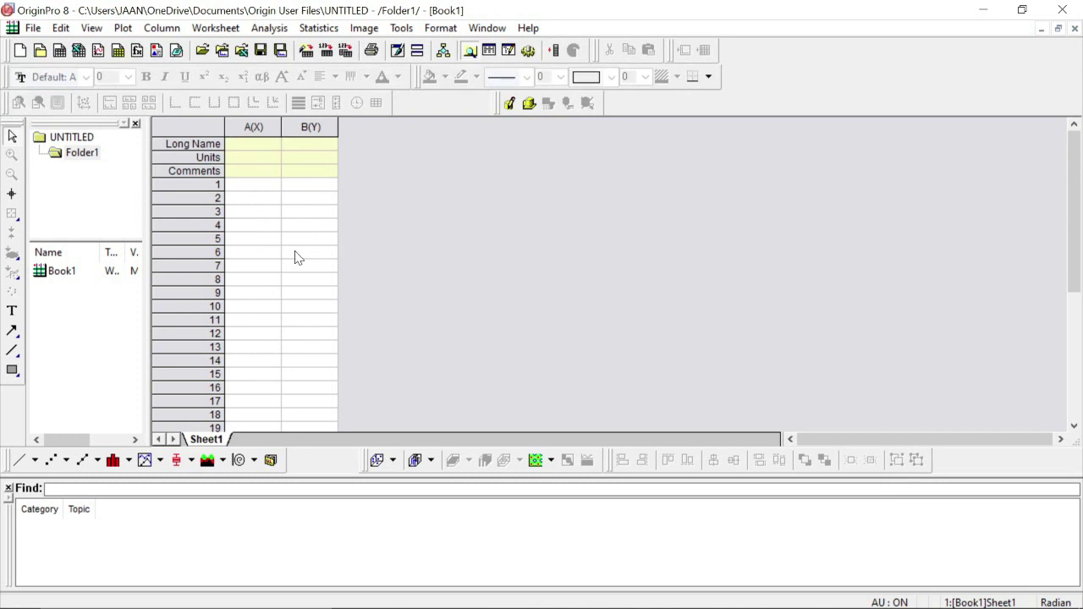
pyautogui.click(553, 52)
pyautogui.click(553, 51)
pyautogui.click(554, 52)
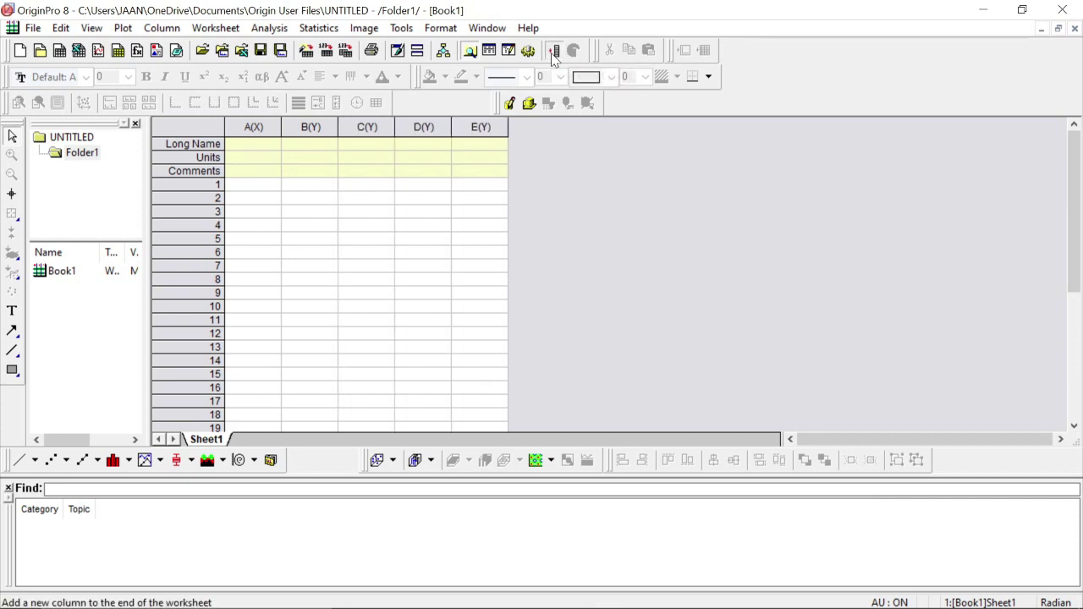
pyautogui.click(554, 51)
pyautogui.click(553, 52)
pyautogui.click(553, 52)
pyautogui.click(553, 52)
pyautogui.click(553, 51)
pyautogui.click(553, 52)
pyautogui.click(553, 52)
pyautogui.click(554, 52)
pyautogui.hotkey('ctrl', 'z')
pyautogui.hotkey('ctrl', 'z')
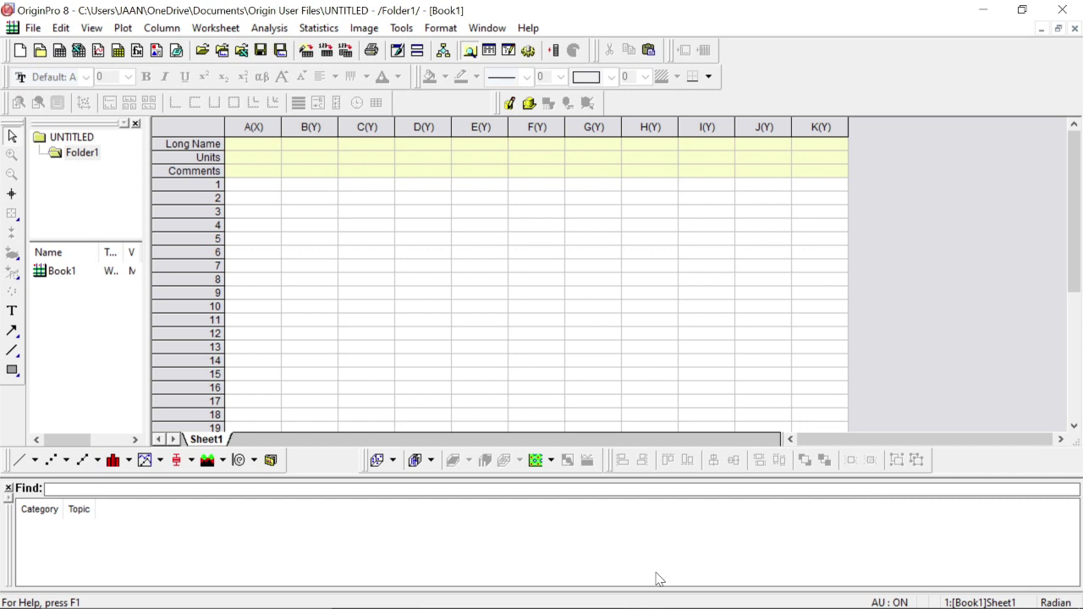
# Label the Comments row of columns A to E as exp1, 2, 3, 4 and 5
pyautogui.click(239, 174)
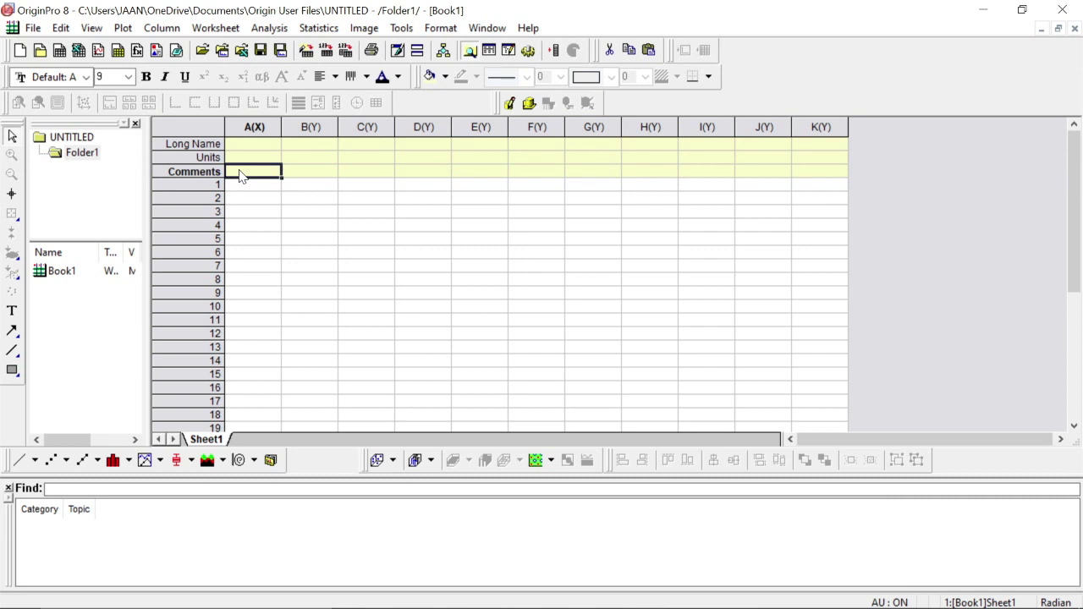
pyautogui.write('exp1')
pyautogui.click(301, 176)
pyautogui.write('2')
pyautogui.click(371, 176)
pyautogui.write('3')
pyautogui.click(417, 176)
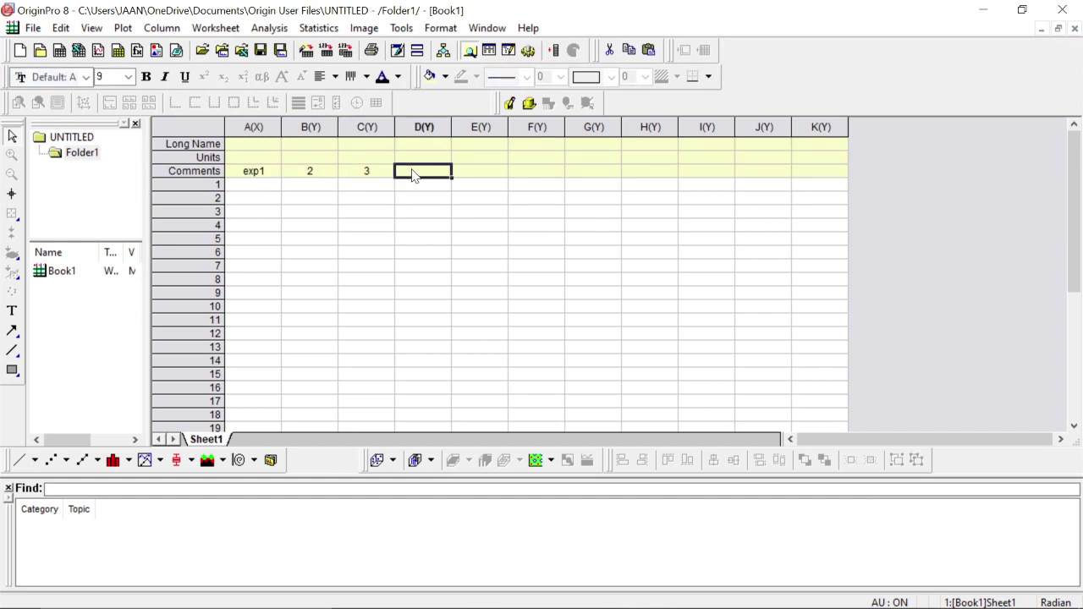
pyautogui.write('4')
pyautogui.click(463, 176)
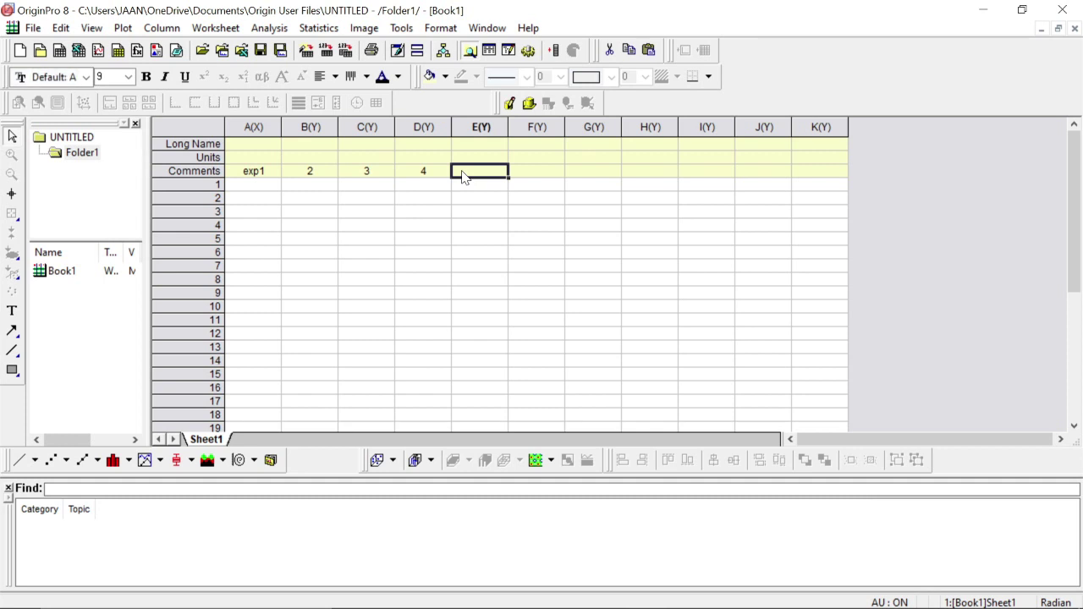
pyautogui.write('5')
pyautogui.click(260, 186)
pyautogui.click(261, 200)
pyautogui.click(260, 214)
pyautogui.moveTo(261, 225); pyautogui.dragTo(262, 245)
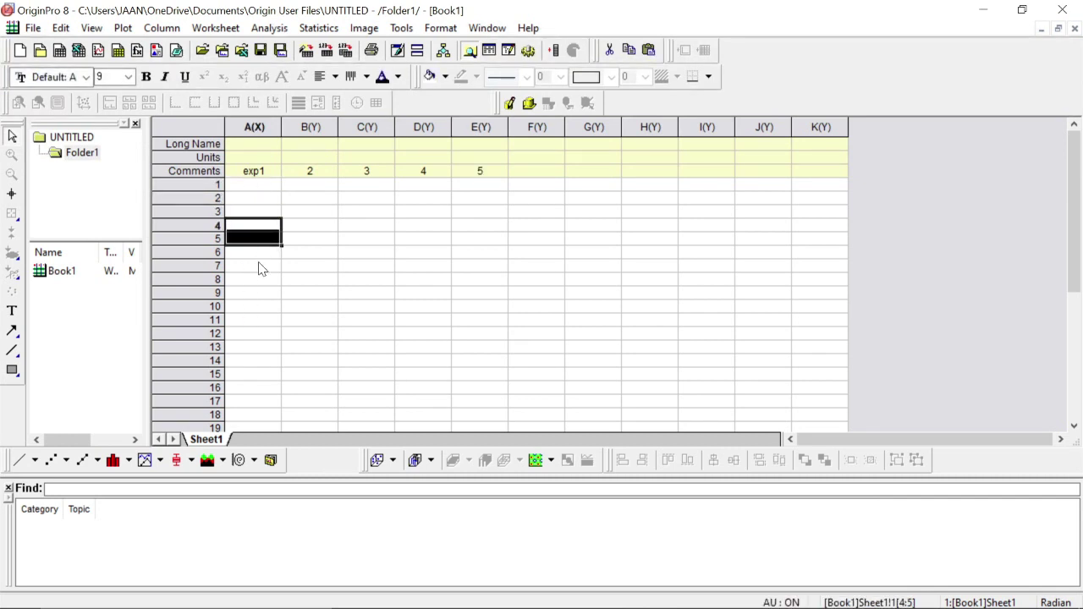
pyautogui.scroll(-3, 253, 304)
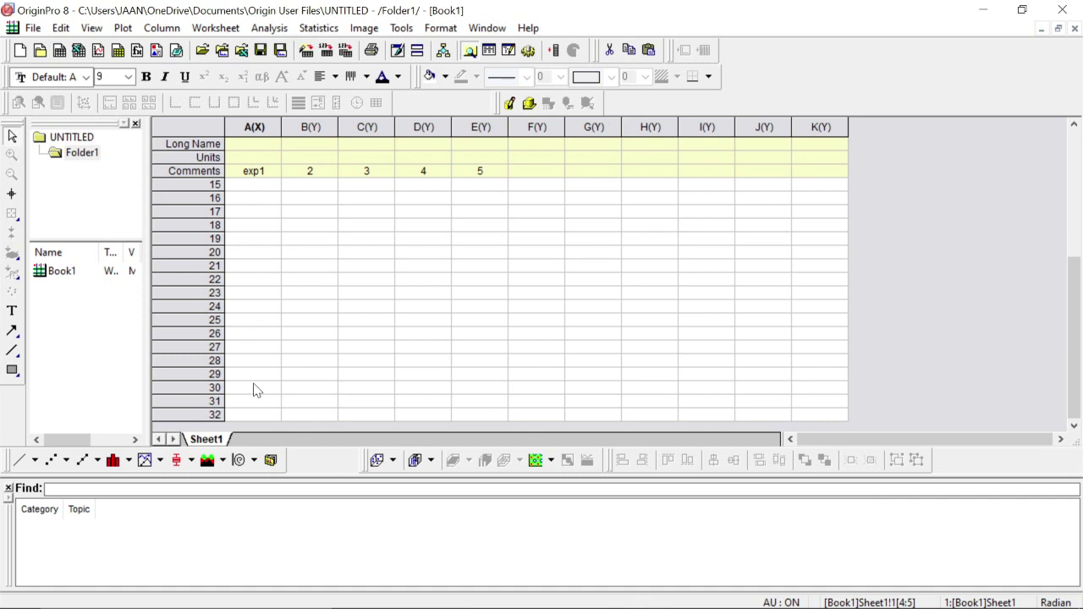
pyautogui.scroll(-1, 258, 392)
pyautogui.scroll(5, 258, 391)
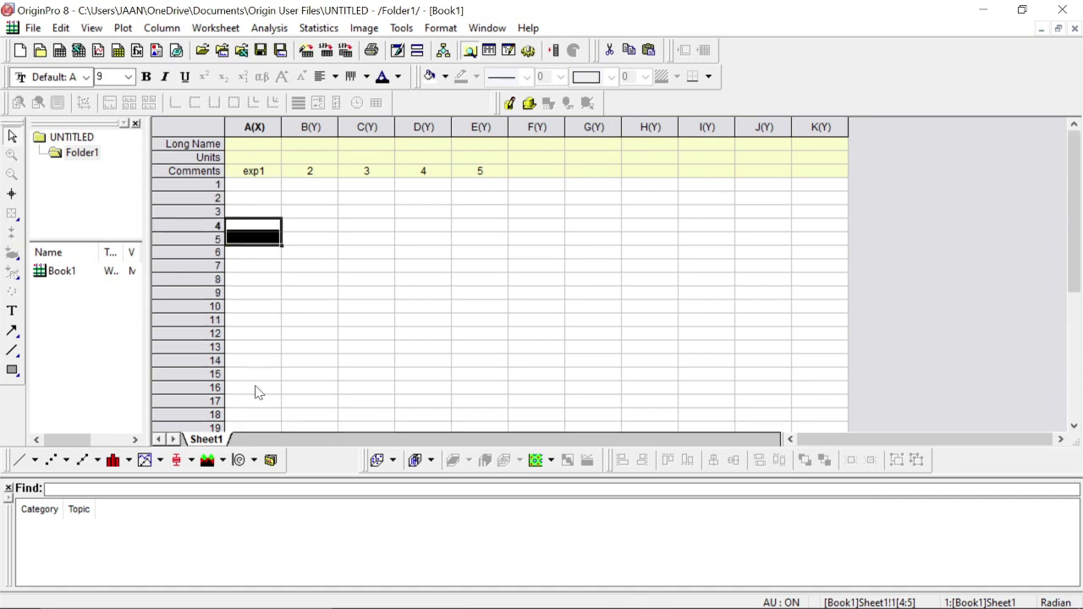
# Enter the values 32, 23 and 30 in rows 1 to 3 of column A(X)
pyautogui.click(251, 186)
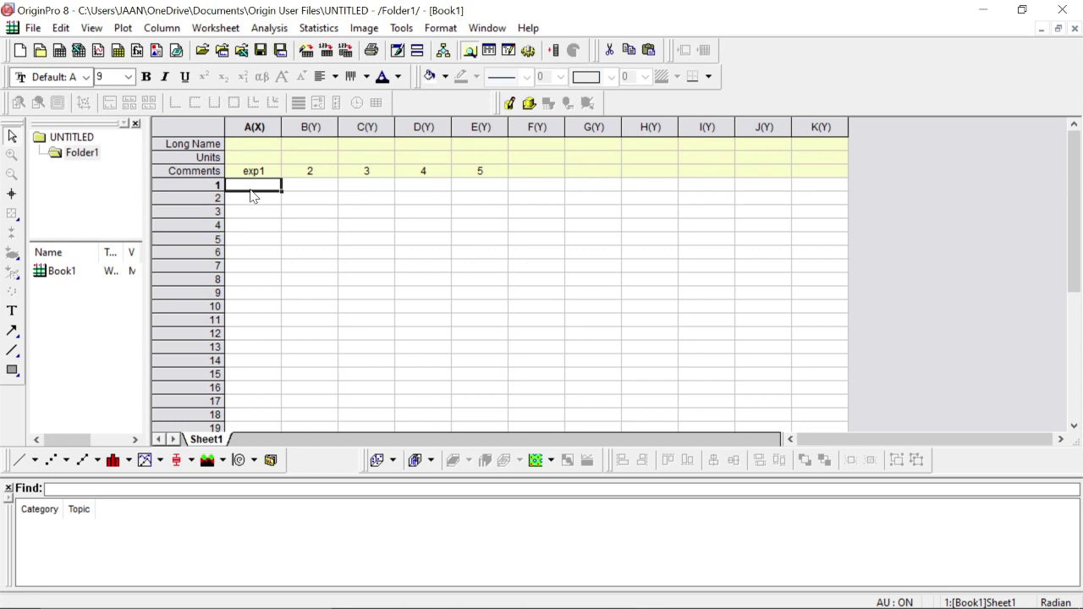
pyautogui.write('32')
pyautogui.press('Return')
pyautogui.write('23')
pyautogui.press('Return')
pyautogui.write('30')
# Enter the values 45, 32 and 58 in rows 1 to 3 of column B(Y)
pyautogui.click(321, 188)
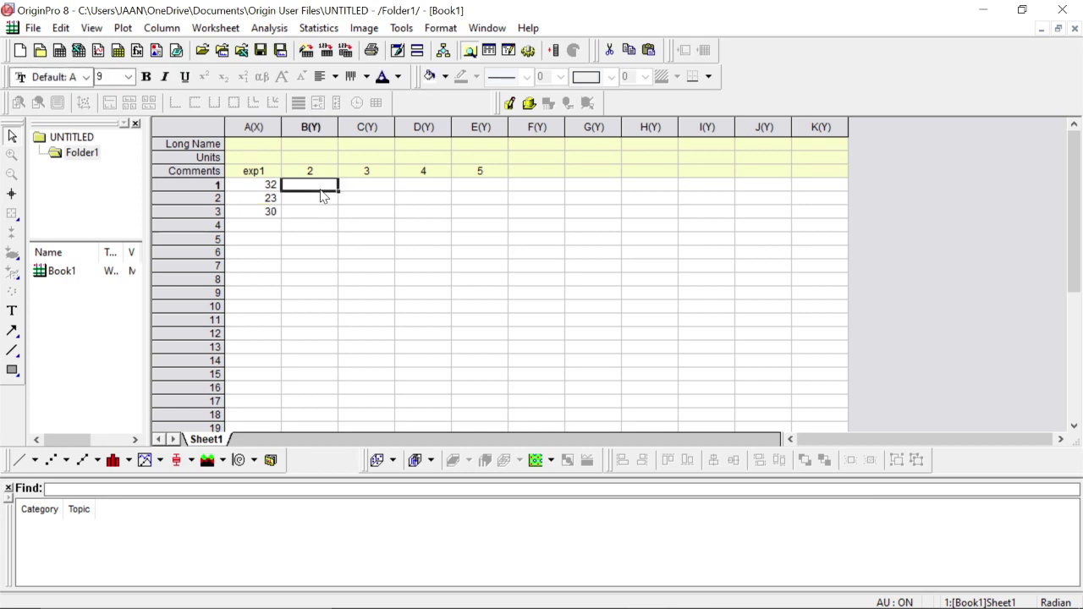
pyautogui.write('45')
pyautogui.press('Return')
pyautogui.write('32')
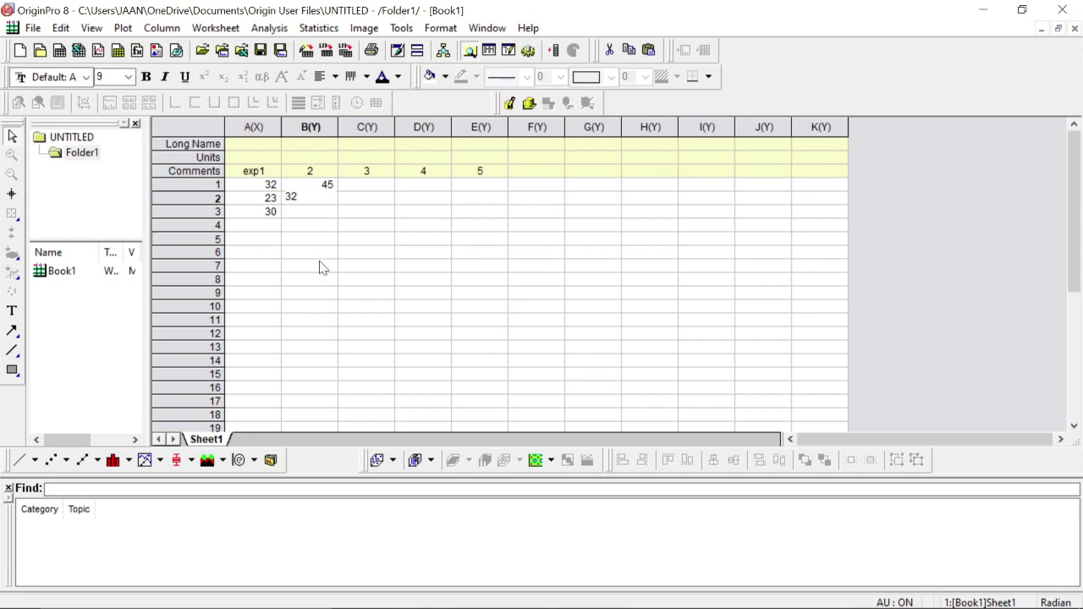
pyautogui.click(328, 216)
pyautogui.write('6')
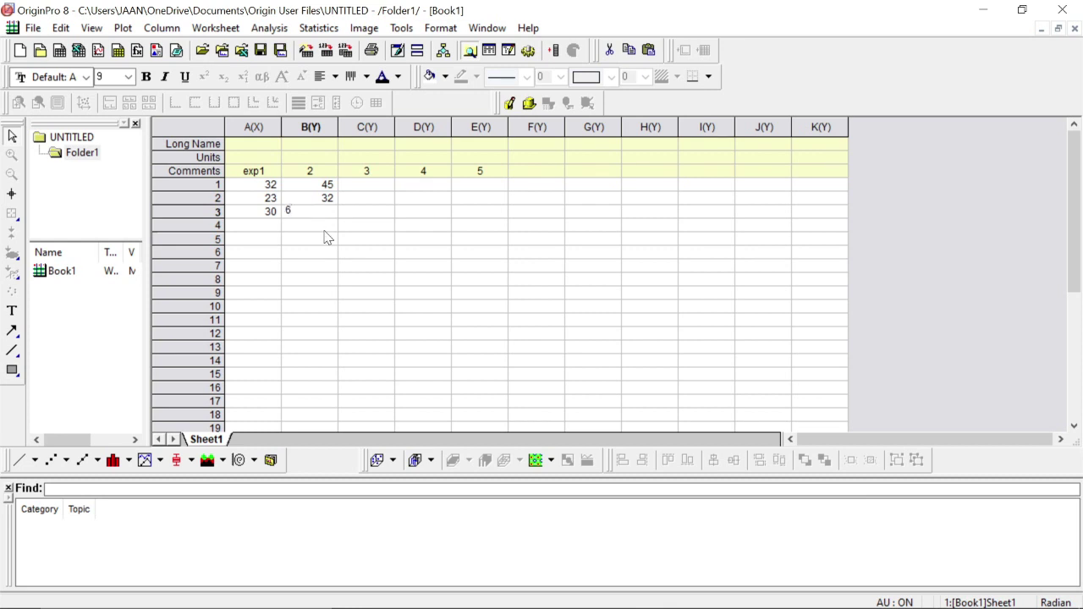
pyautogui.press('BackSpace')
pyautogui.write('58')
# Enter the values 70, 75 and 64 in rows 1 to 3 of column C(Y)
pyautogui.click(359, 192)
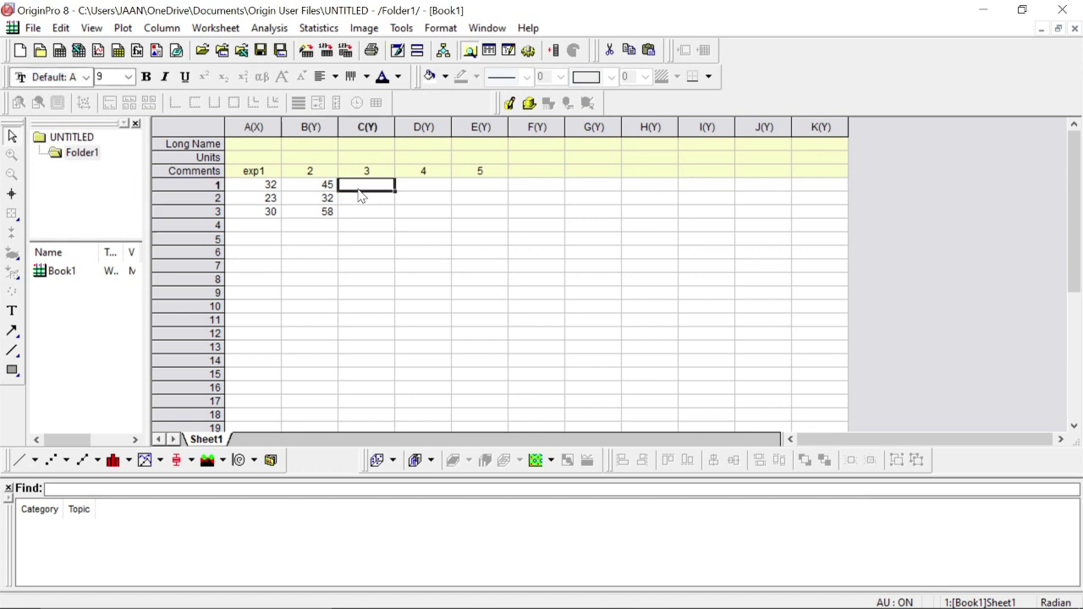
pyautogui.write('70')
pyautogui.click(376, 203)
pyautogui.write('75')
pyautogui.click(380, 217)
pyautogui.write('64')
# Enter the values 22, 24 and 35 in rows 1 to 3 of column D(Y)
pyautogui.click(419, 191)
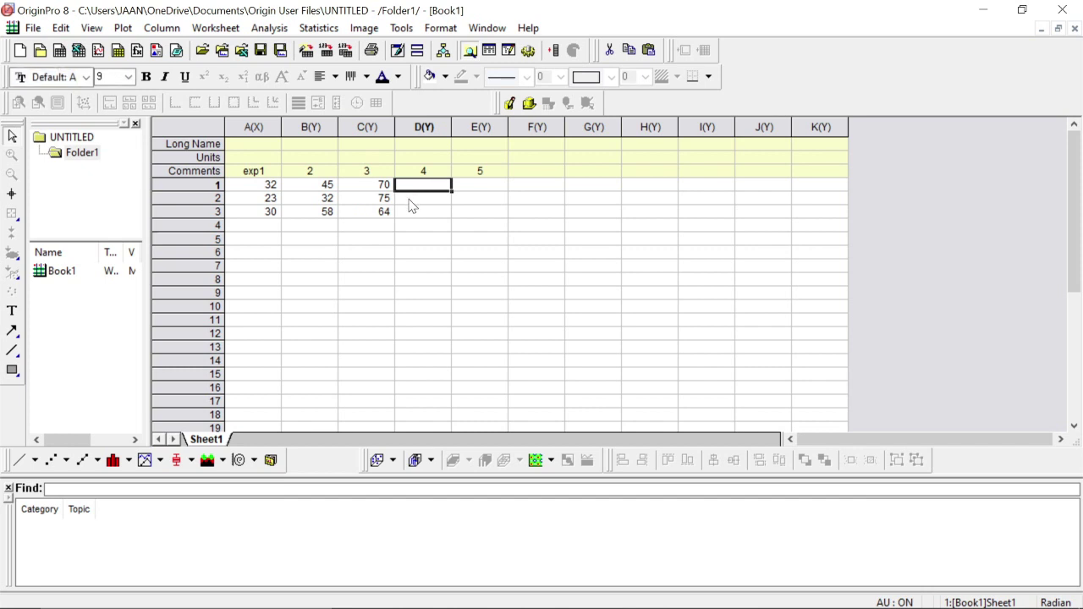
pyautogui.write('22')
pyautogui.press('Return')
pyautogui.write('4')
pyautogui.press('BackSpace')
pyautogui.write('24')
pyautogui.press('Return')
pyautogui.doubleClick(412, 215)
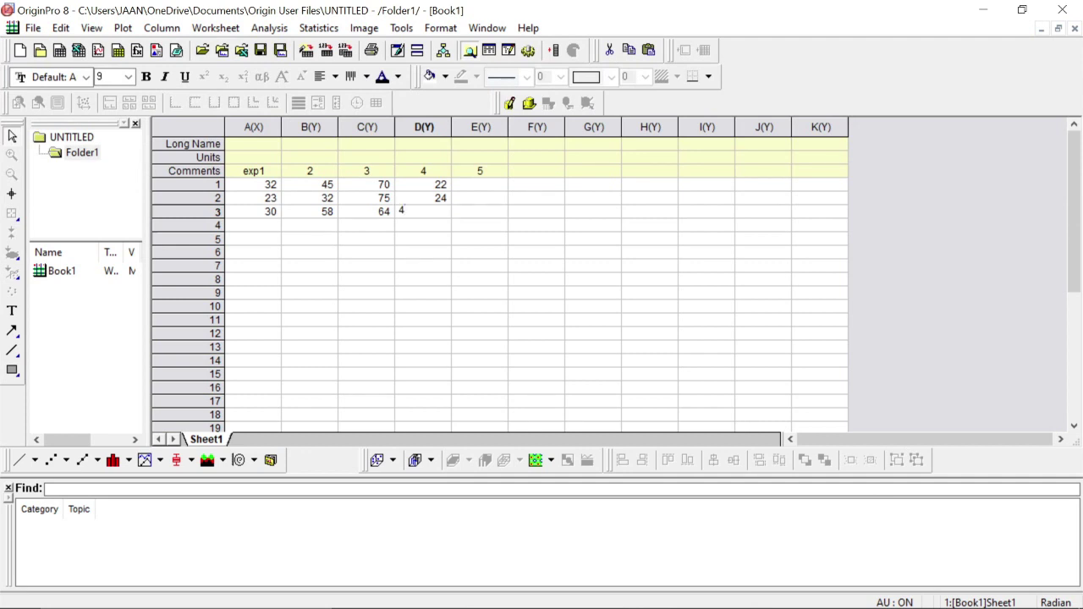
pyautogui.write('35')
# Enter the values 88, 92 and 83 in rows 1 to 3 of column E(Y)
pyautogui.click(472, 188)
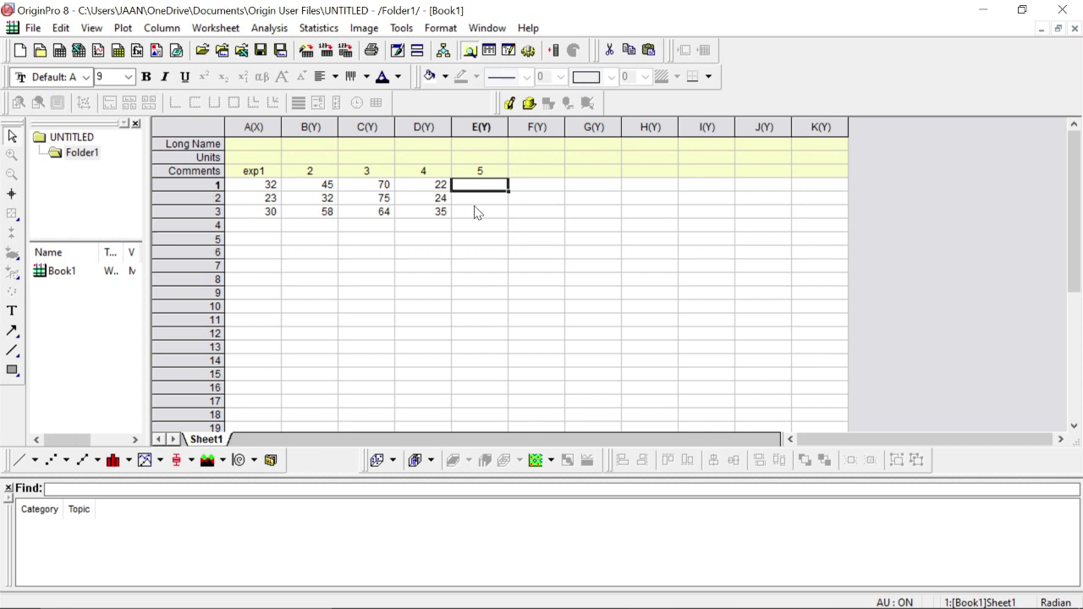
pyautogui.write('88')
pyautogui.press('Return')
pyautogui.write('92')
pyautogui.click(486, 213)
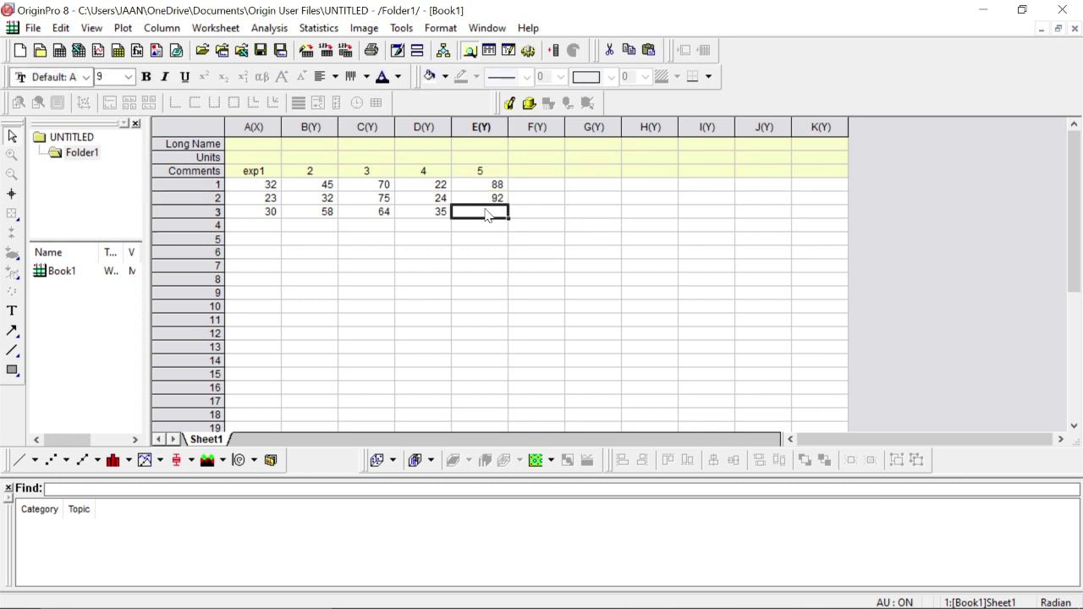
pyautogui.write('83')
pyautogui.click(490, 227)
pyautogui.click(564, 227)
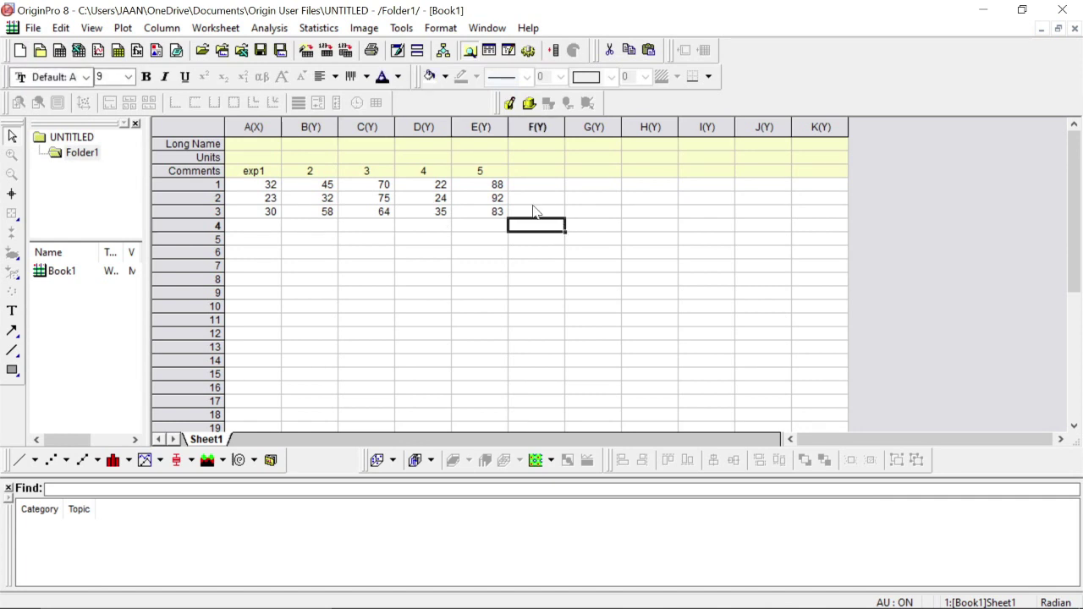
pyautogui.click(497, 185)
pyautogui.click(497, 198)
pyautogui.click(497, 211)
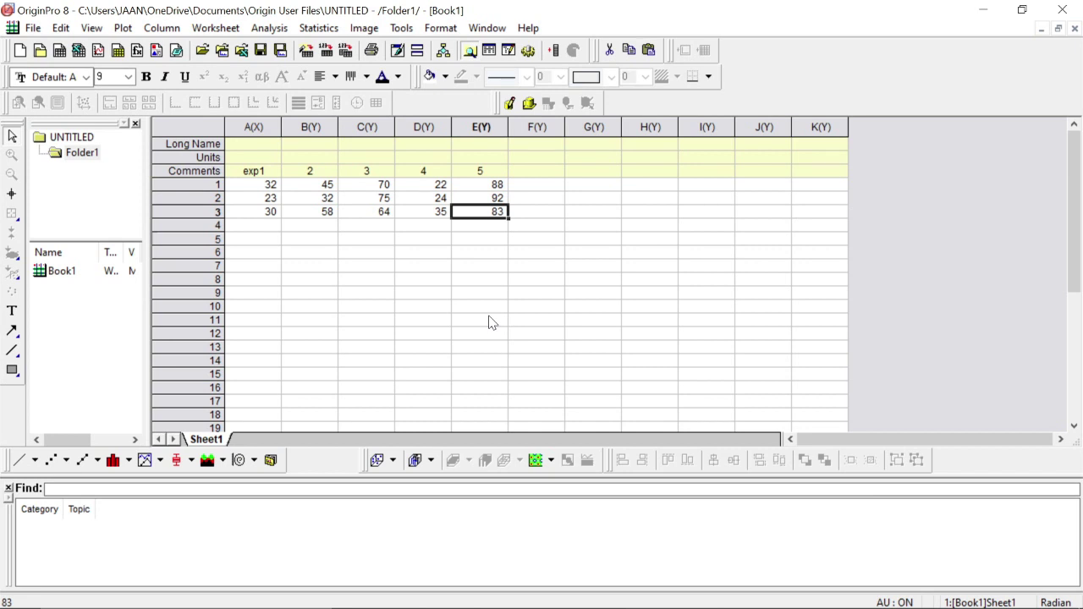
pyautogui.click(244, 175)
pyautogui.click(325, 175)
pyautogui.click(363, 174)
pyautogui.click(426, 177)
pyautogui.click(464, 174)
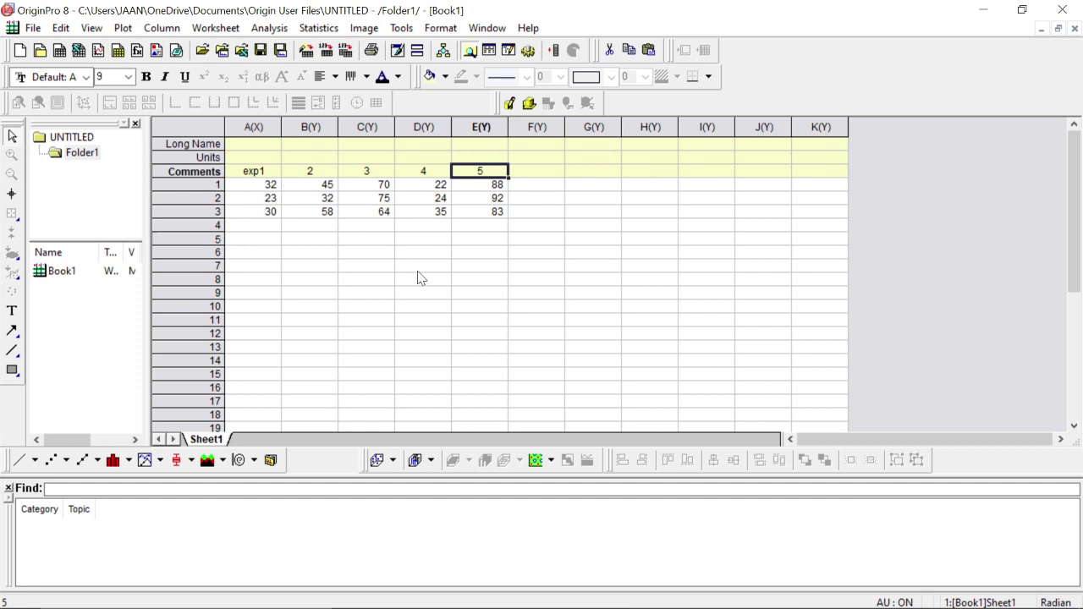
# Select the data in rows 1 to 3 of columns A to E and open the One-Way ANOVA dialog for it
pyautogui.moveTo(239, 188); pyautogui.dragTo(497, 215)
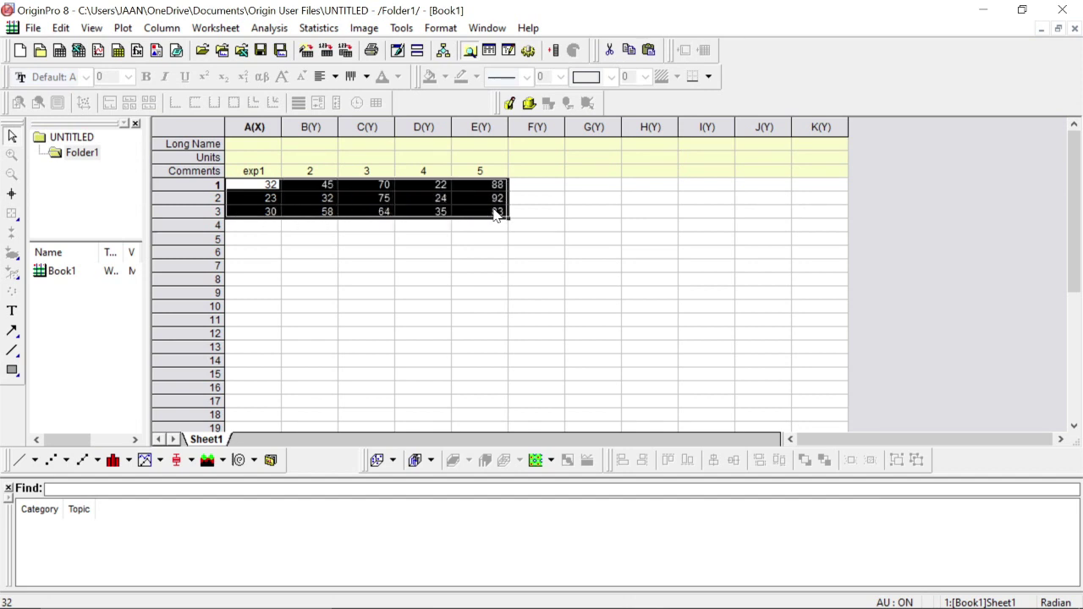
pyautogui.moveTo(497, 215); pyautogui.dragTo(496, 213)
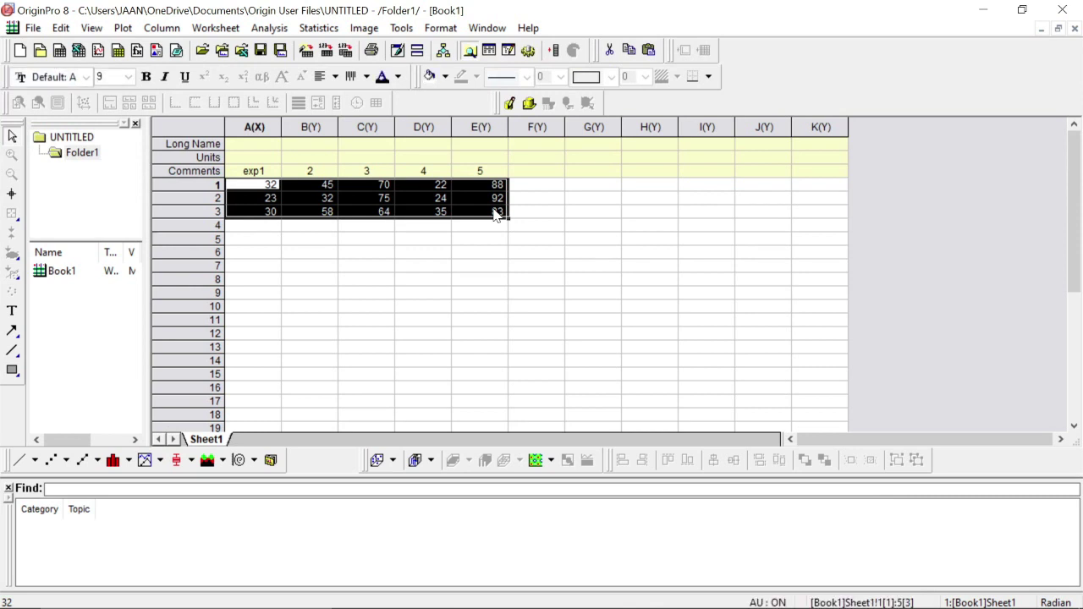
pyautogui.click(327, 33)
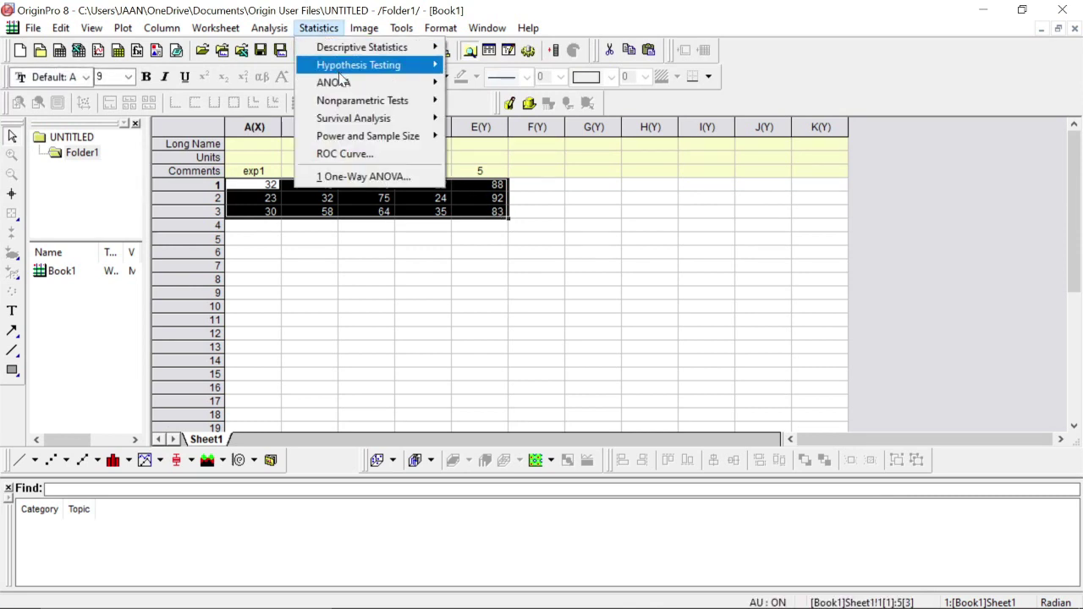
pyautogui.moveTo(342, 84)
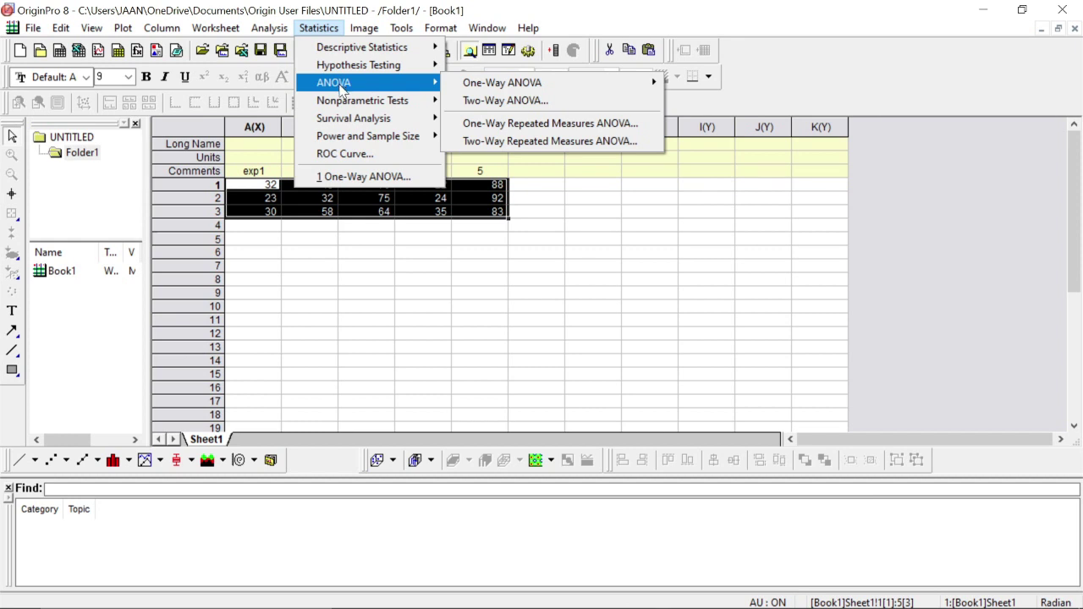
pyautogui.moveTo(508, 85)
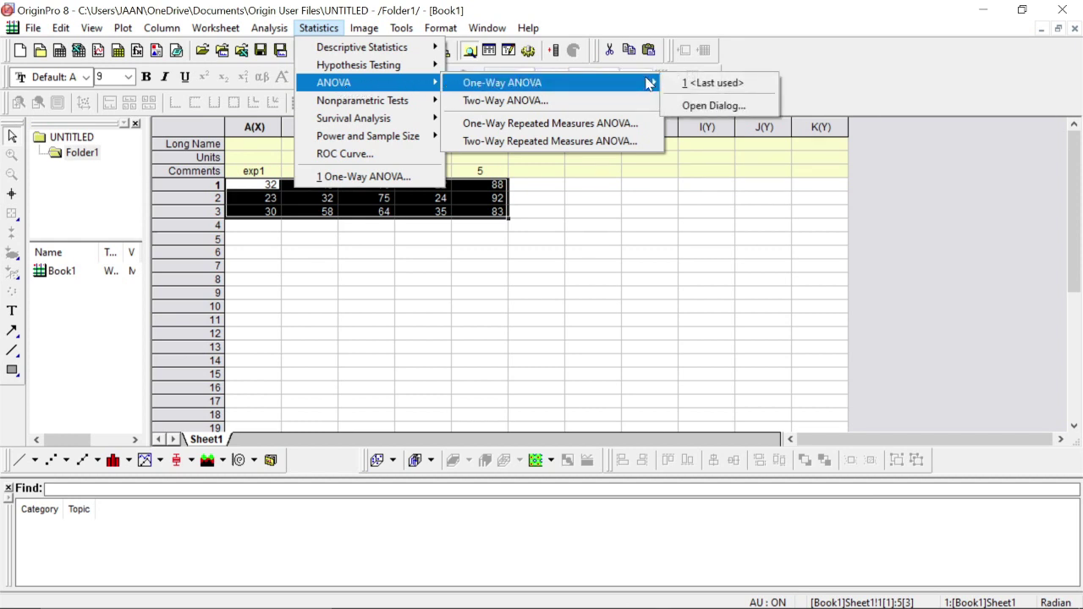
pyautogui.click(715, 102)
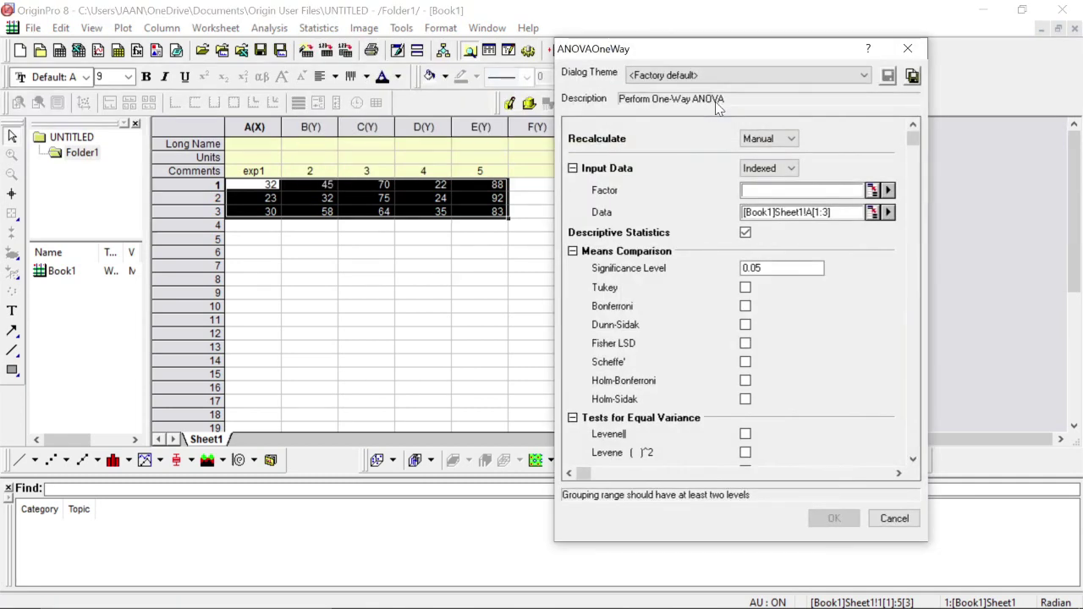
# Set the ANOVA input data to Raw and the factor's number of levels to 5
pyautogui.moveTo(766, 52); pyautogui.dragTo(789, 47)
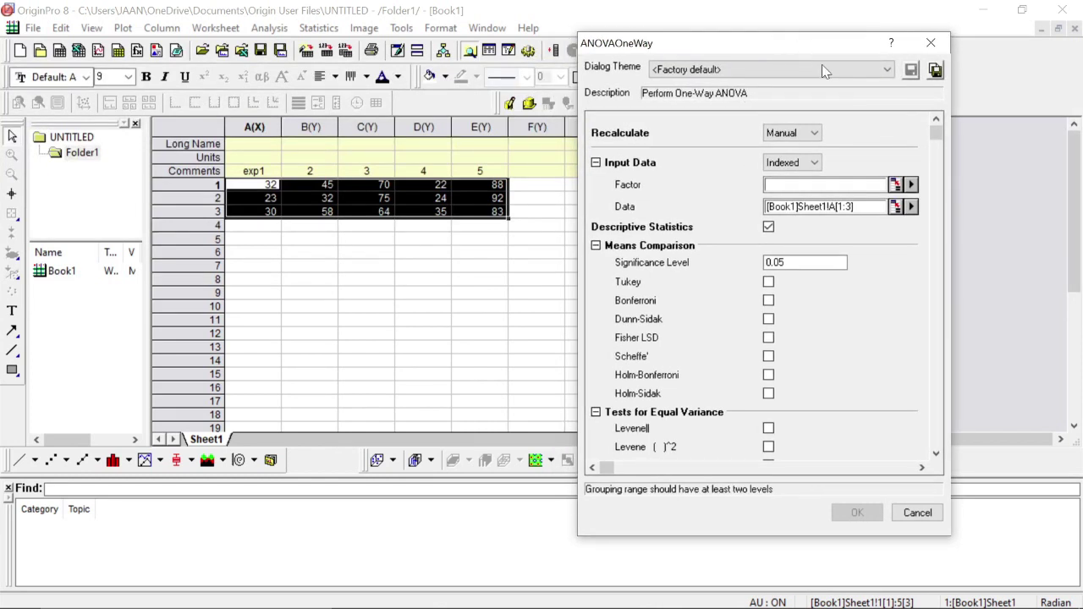
pyautogui.click(815, 163)
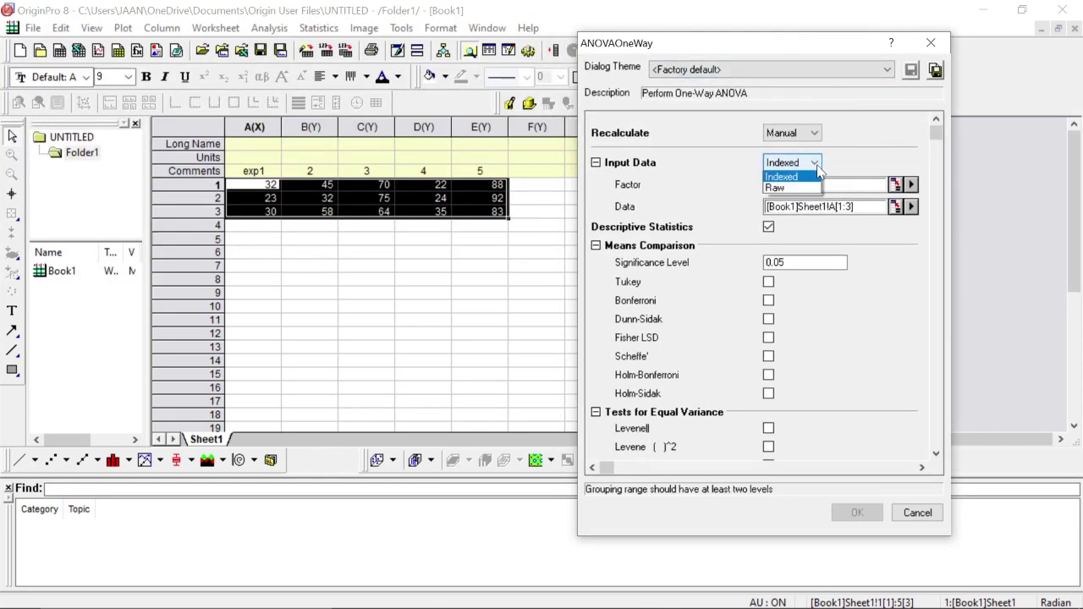
pyautogui.click(810, 184)
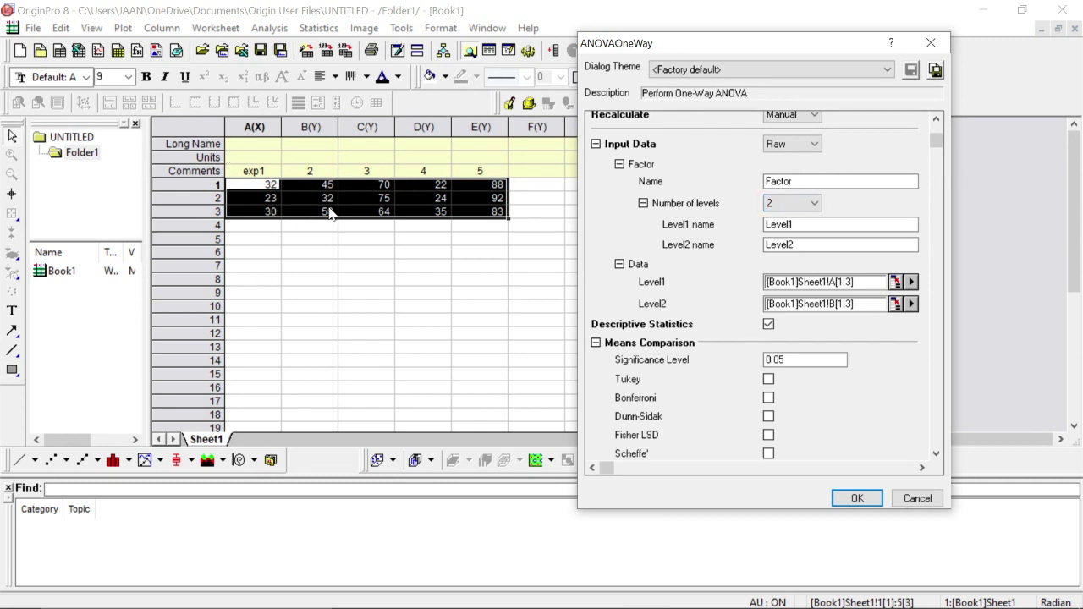
pyautogui.click(803, 210)
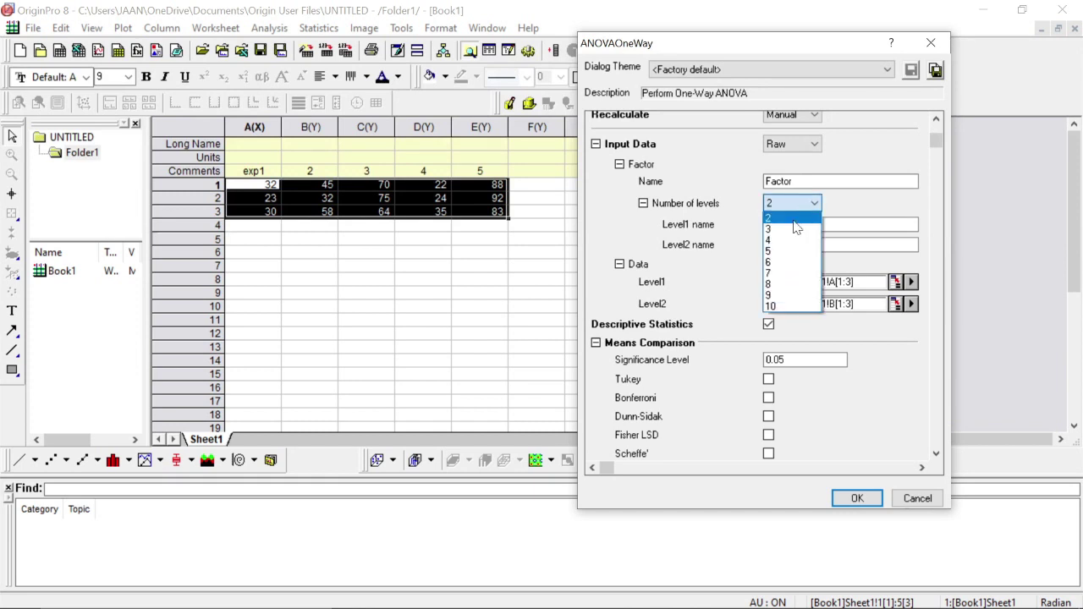
pyautogui.click(792, 258)
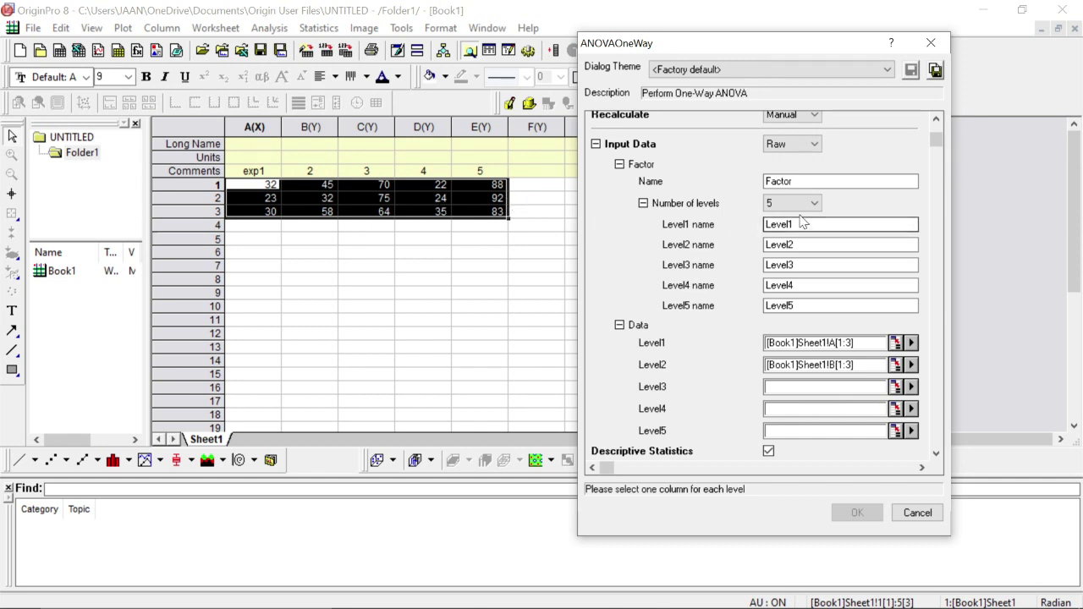
# Assign columns A, B, C, D and E as the data for Level1 through Level5 respectively
pyautogui.scroll(-1, 802, 222)
pyautogui.scroll(-5, 802, 221)
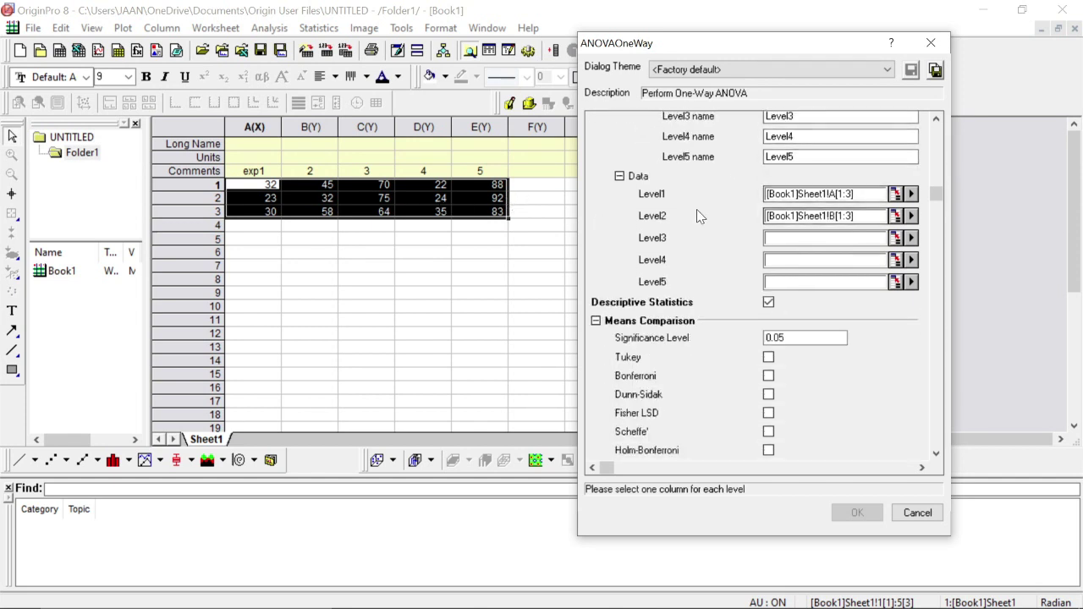
pyautogui.click(912, 196)
pyautogui.click(940, 196)
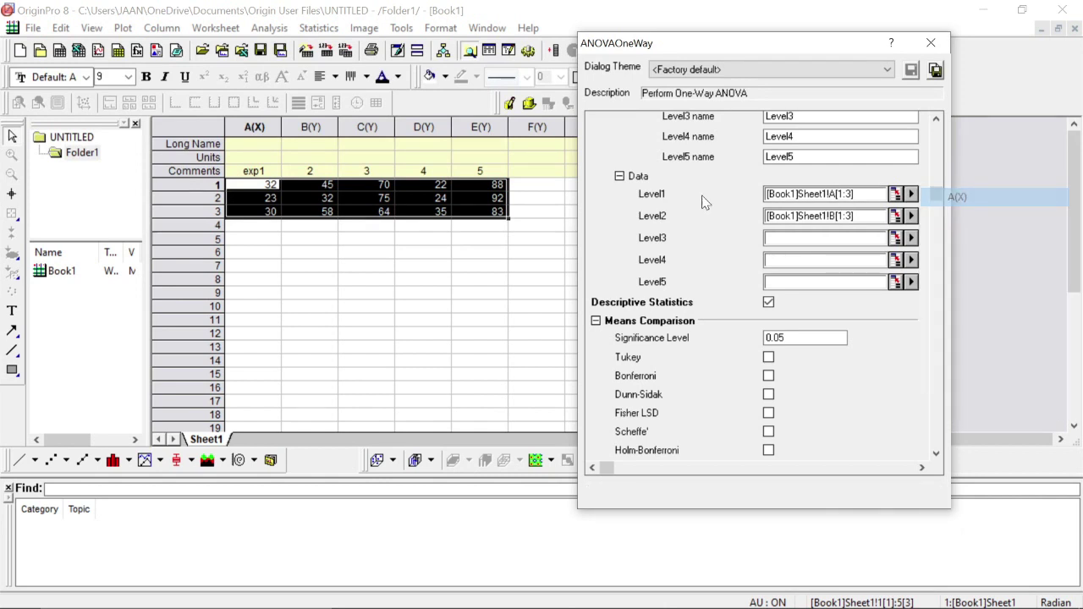
pyautogui.click(912, 217)
pyautogui.click(957, 237)
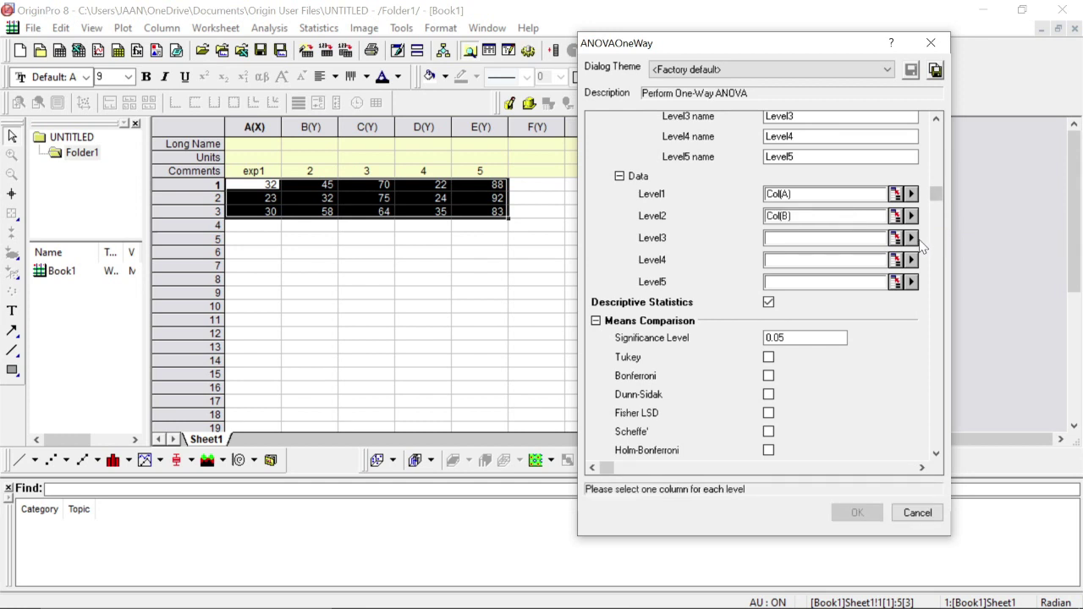
pyautogui.click(915, 239)
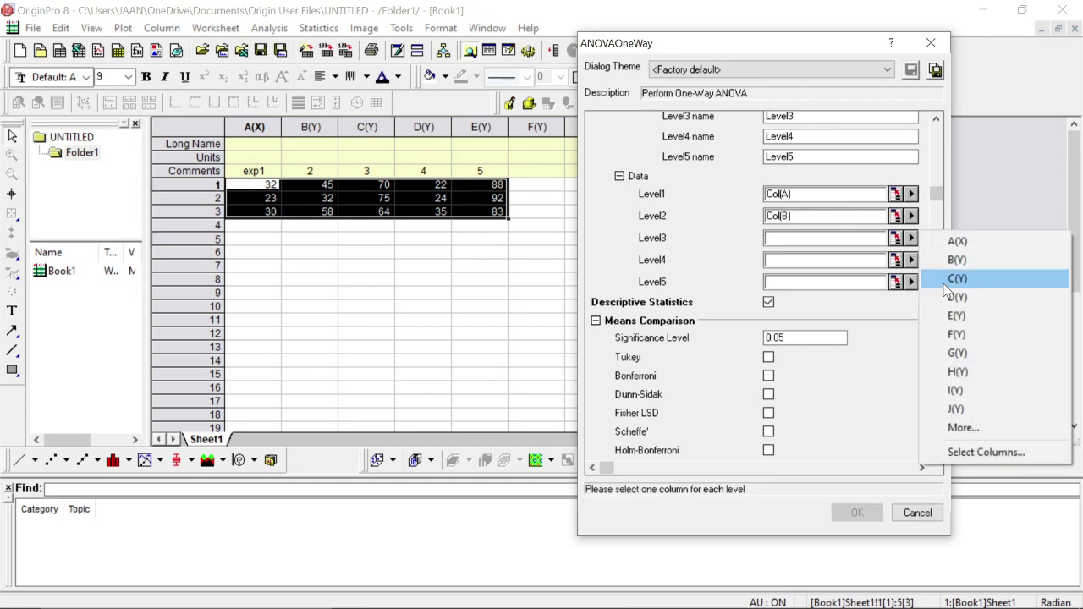
pyautogui.click(937, 278)
pyautogui.click(911, 260)
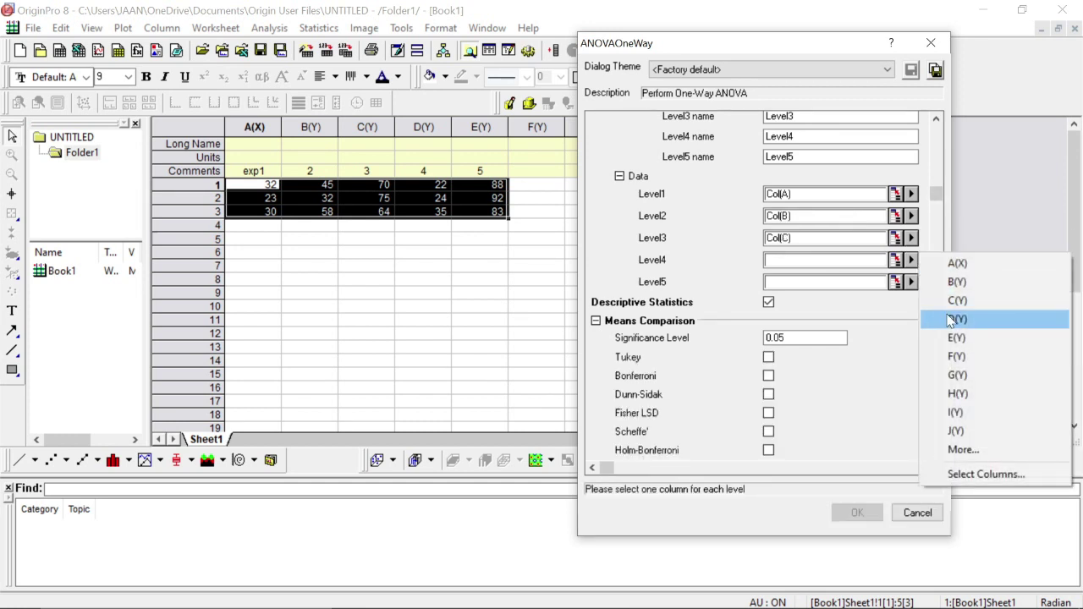
pyautogui.click(948, 319)
pyautogui.click(911, 282)
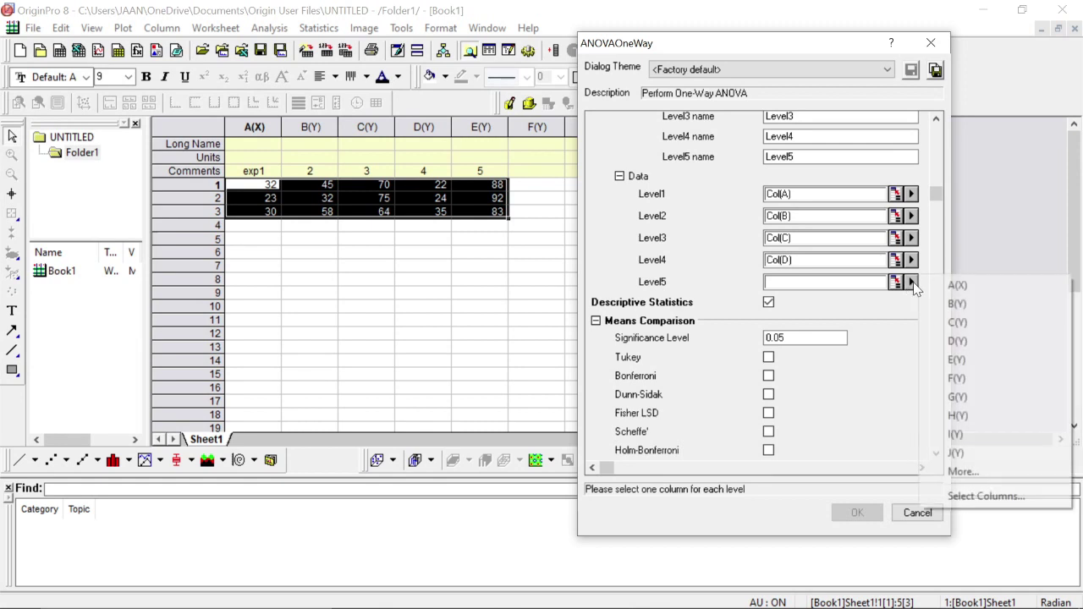
pyautogui.click(949, 361)
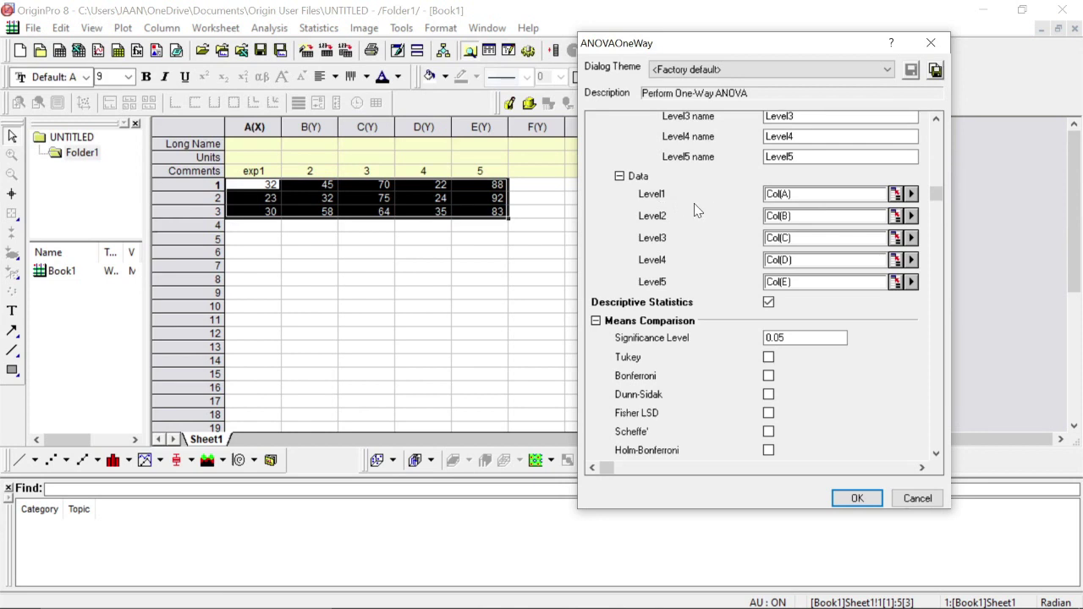
# Enable the Tukey means comparison at the 0.05 significance level and run the one-way ANOVA
pyautogui.scroll(-2, 748, 261)
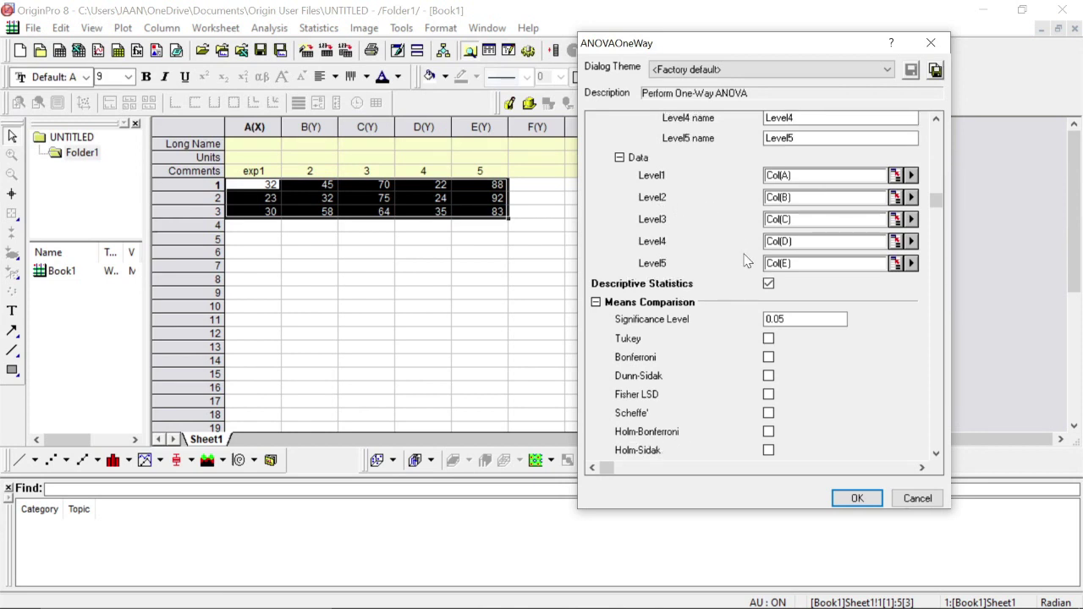
pyautogui.scroll(-2, 711, 311)
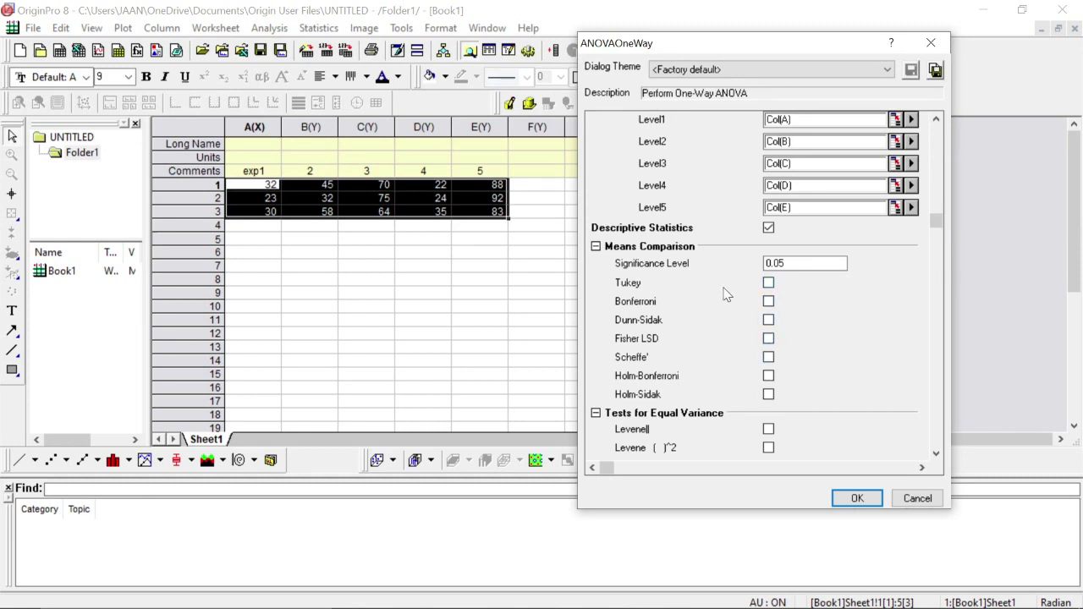
pyautogui.click(769, 286)
pyautogui.click(769, 280)
pyautogui.scroll(-3, 812, 358)
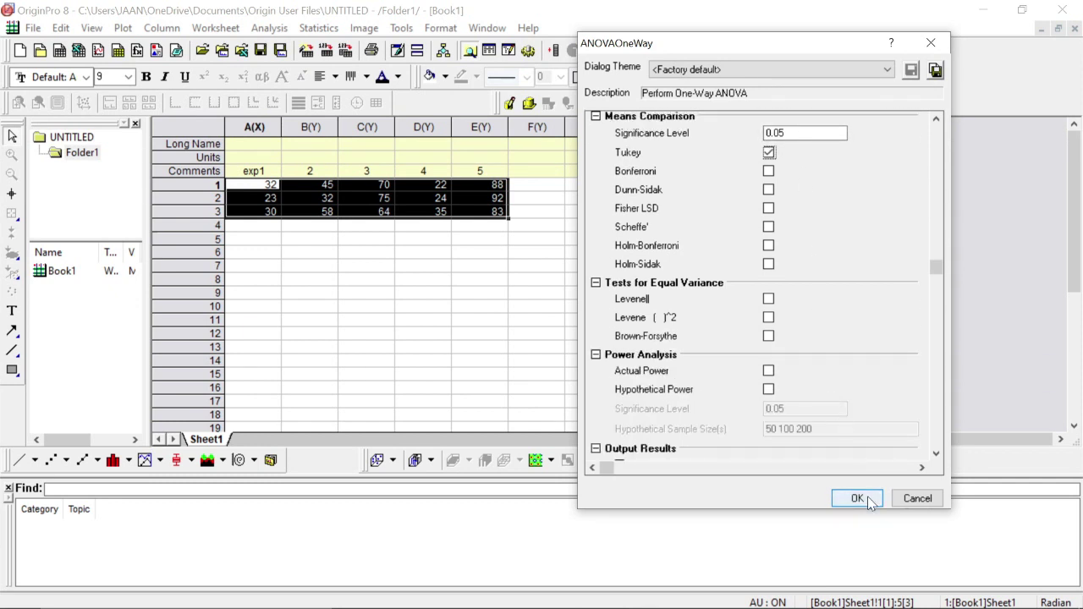
pyautogui.scroll(-6, 871, 501)
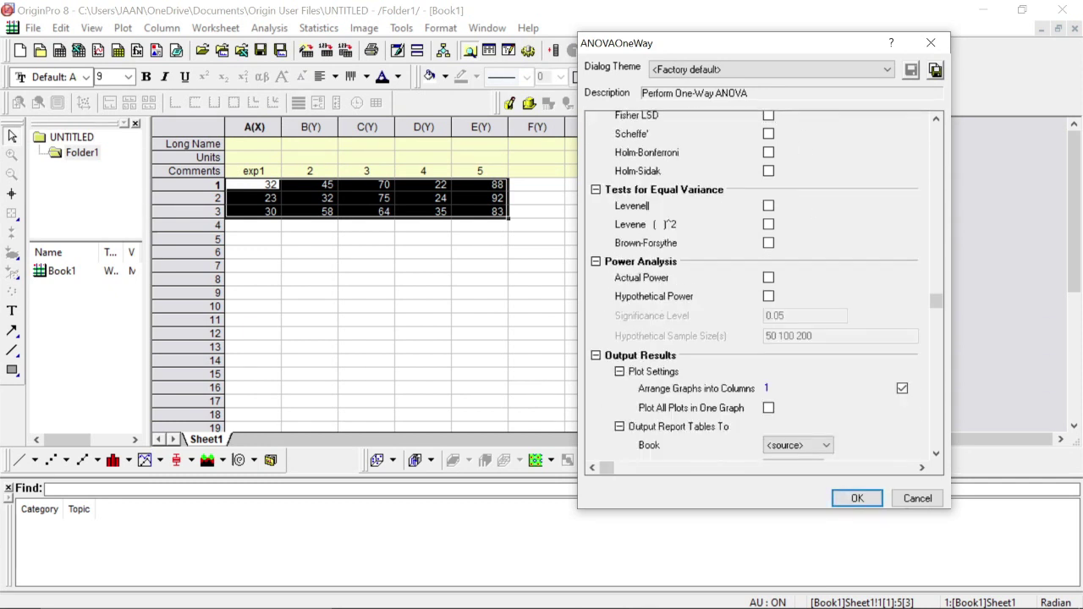
pyautogui.click(857, 498)
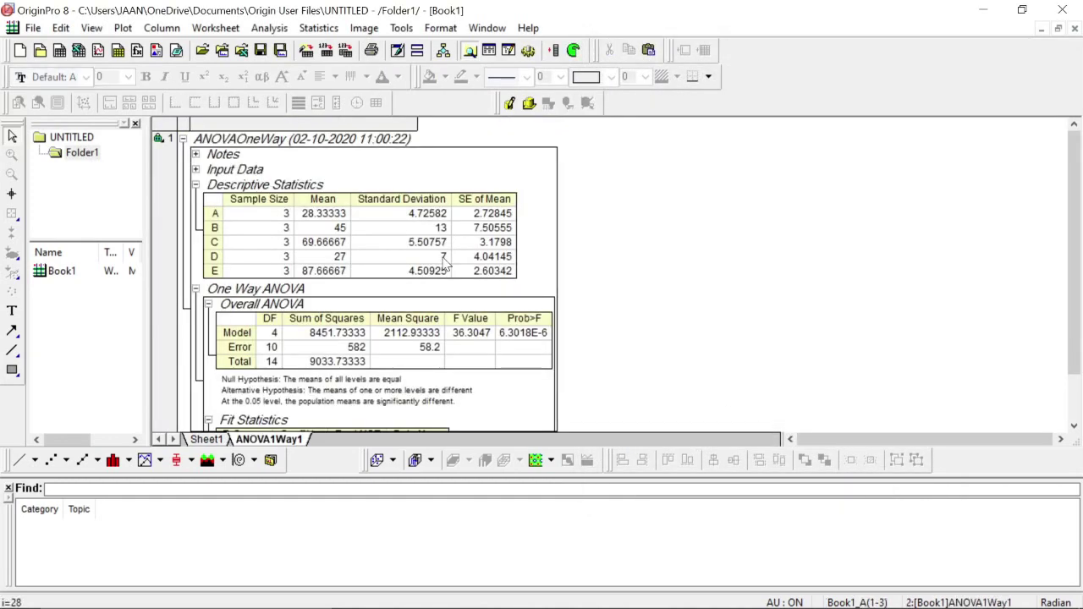
# Copy the five Mean values from the Descriptive Statistics table into cells G7 to G11 of the Excel sheet
pyautogui.click(326, 201)
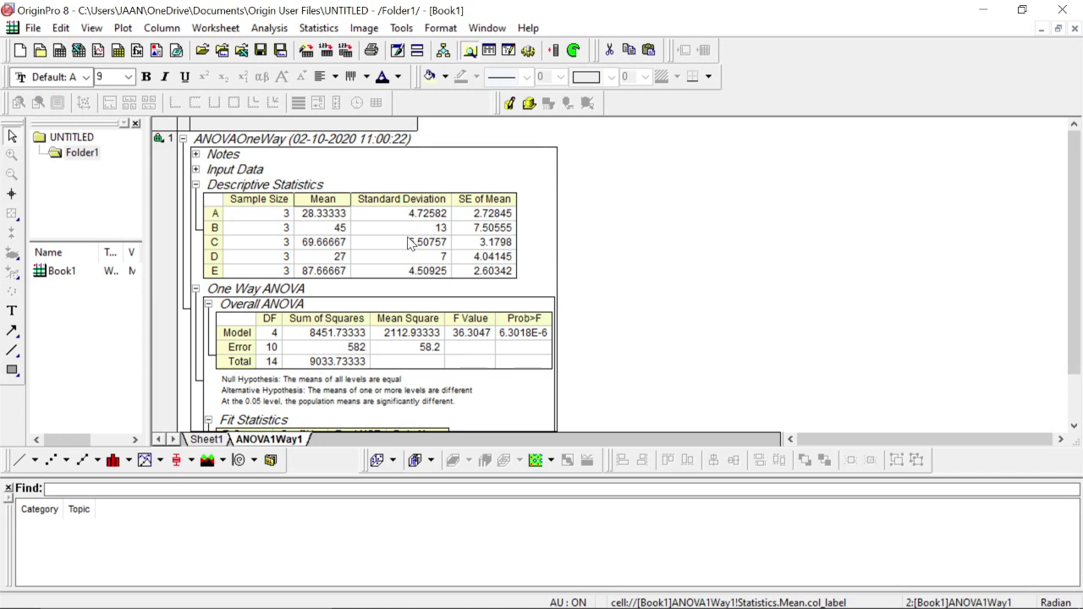
pyautogui.moveTo(571, 597)
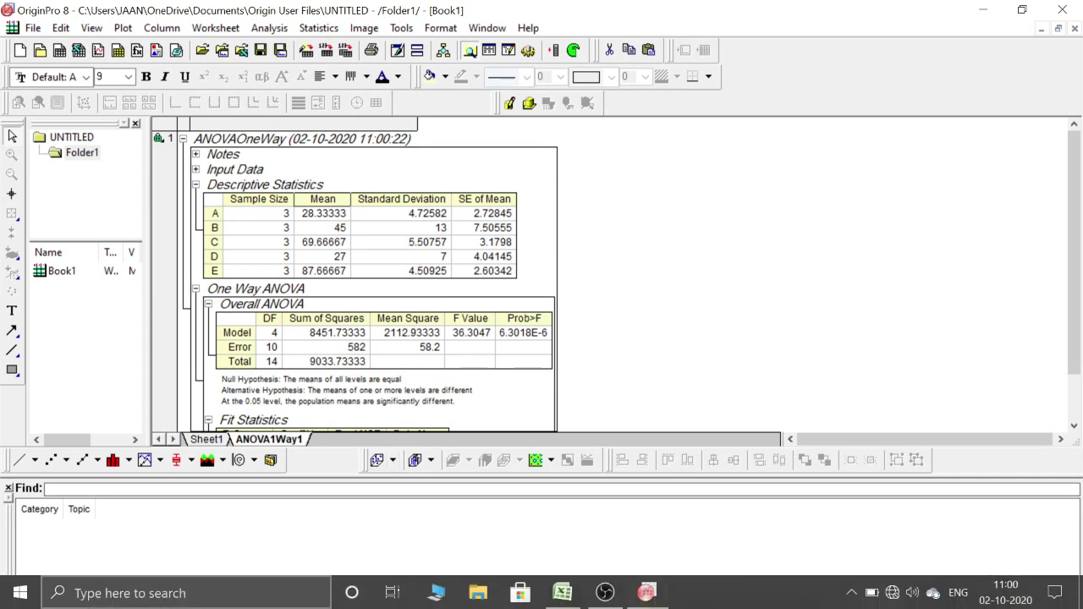
pyautogui.click(571, 597)
pyautogui.hotkey('alt', 'Tab')
pyautogui.moveTo(320, 227); pyautogui.dragTo(327, 279)
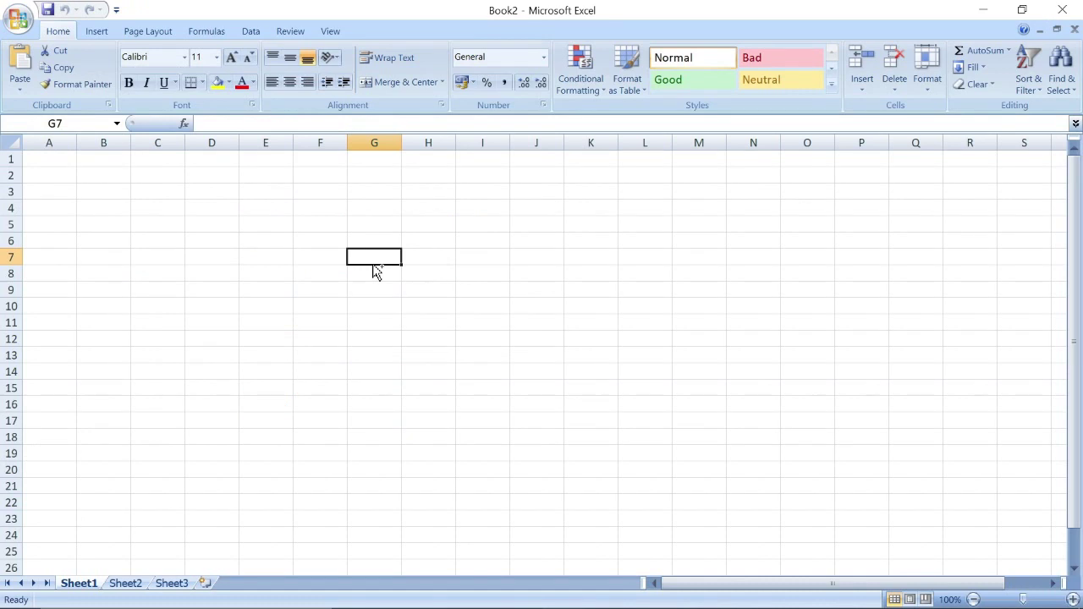
pyautogui.write('28.33333 45 69.66667 27 87.66667')
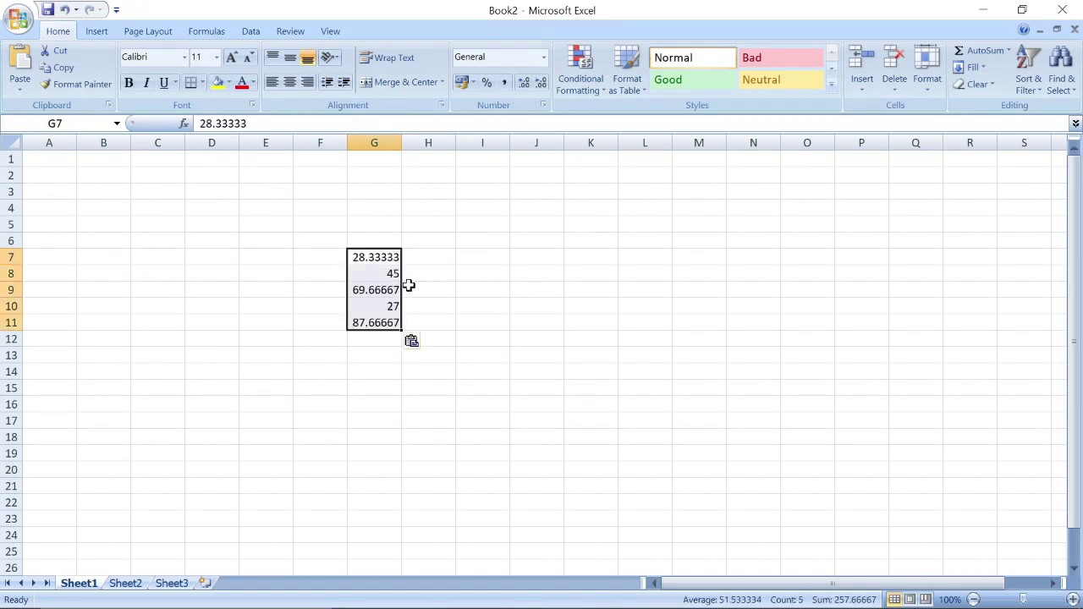
# Format the mean values in G7 to G11 to show two decimal places
pyautogui.click(408, 286)
pyautogui.moveTo(357, 253); pyautogui.dragTo(396, 315)
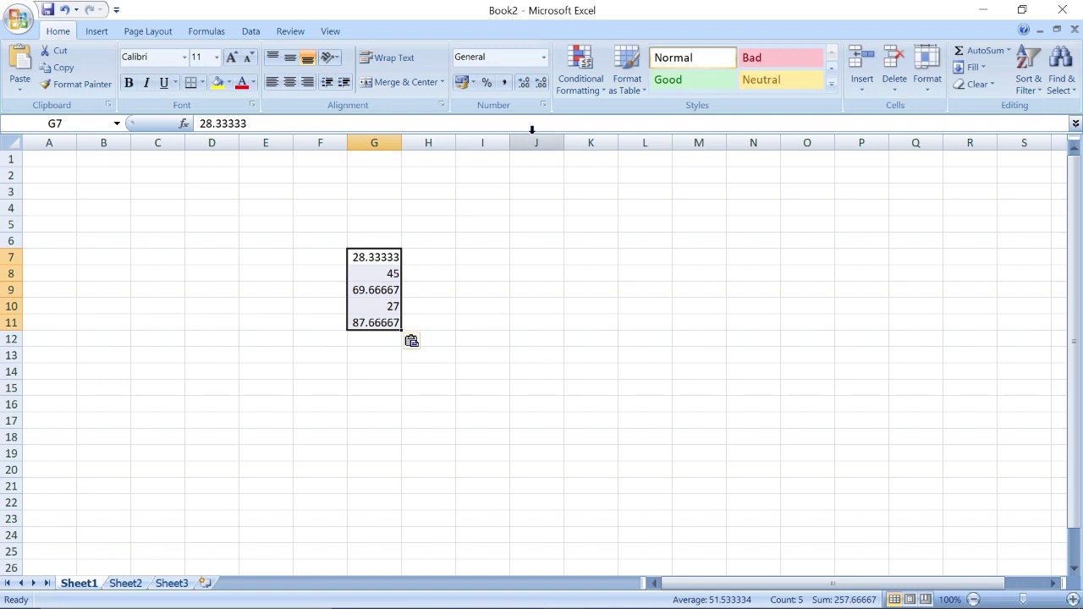
pyautogui.click(539, 84)
pyautogui.click(538, 85)
pyautogui.click(539, 85)
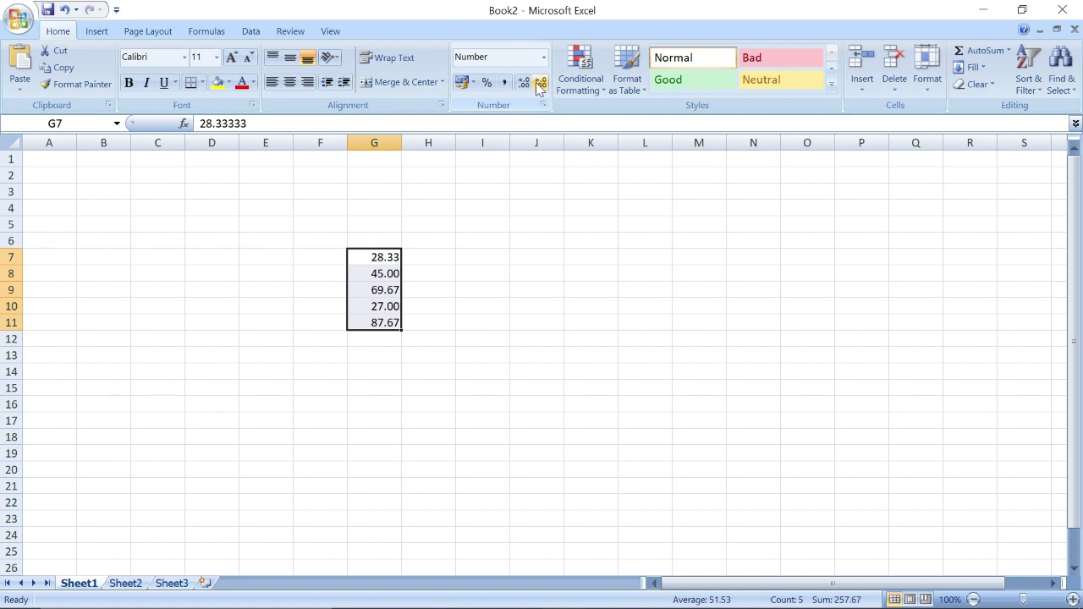
# Copy the five SE of Mean values from Origin's Descriptive Statistics table into cells H7 to H11 in Excel
pyautogui.click(423, 257)
pyautogui.moveTo(611, 598)
pyautogui.click(646, 592)
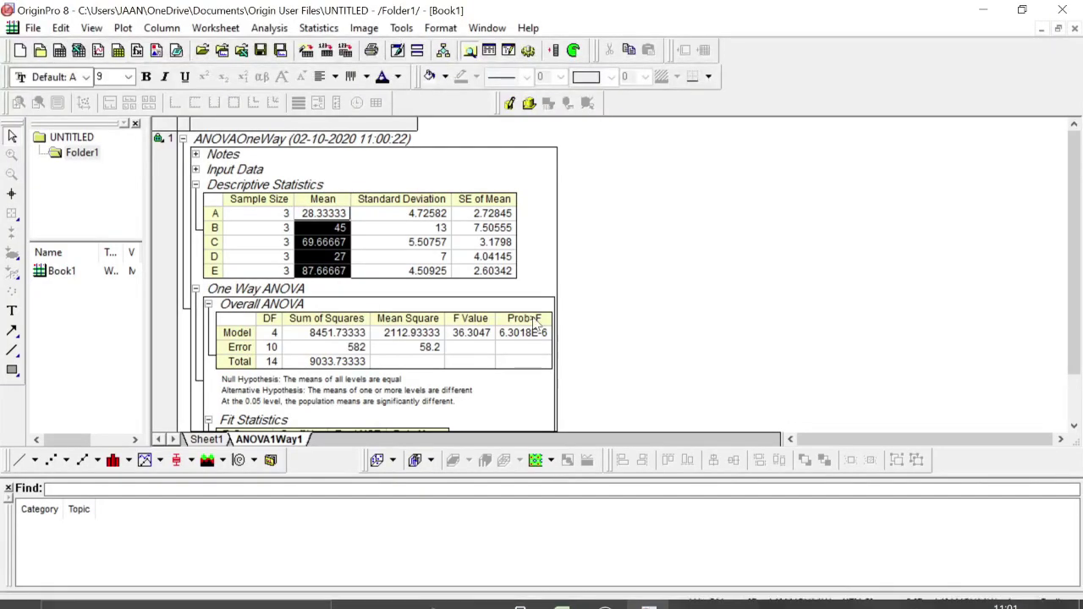
pyautogui.moveTo(474, 228); pyautogui.dragTo(484, 273)
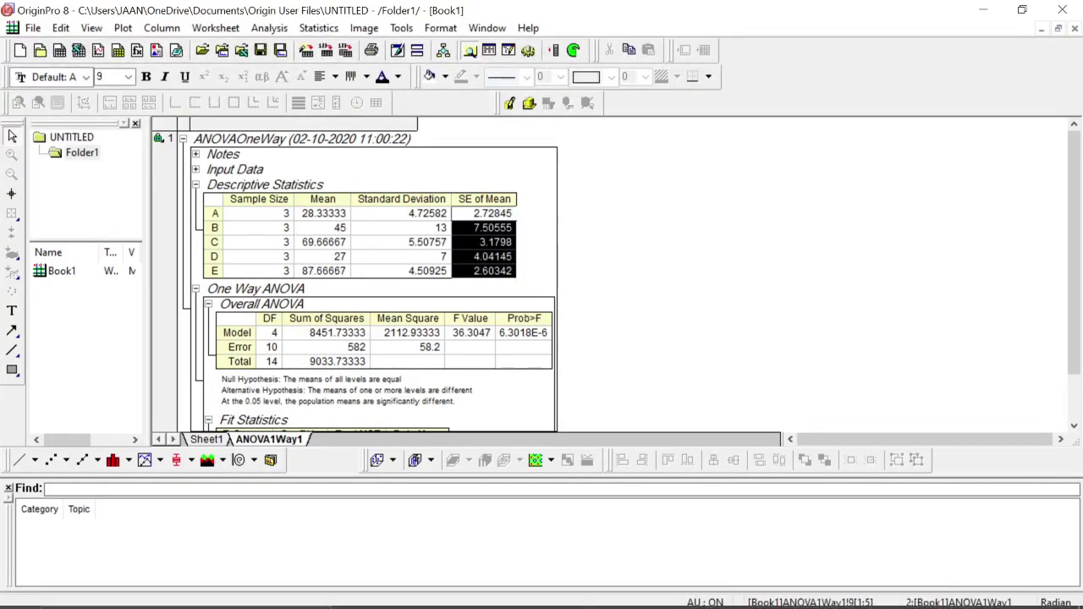
pyautogui.click(562, 592)
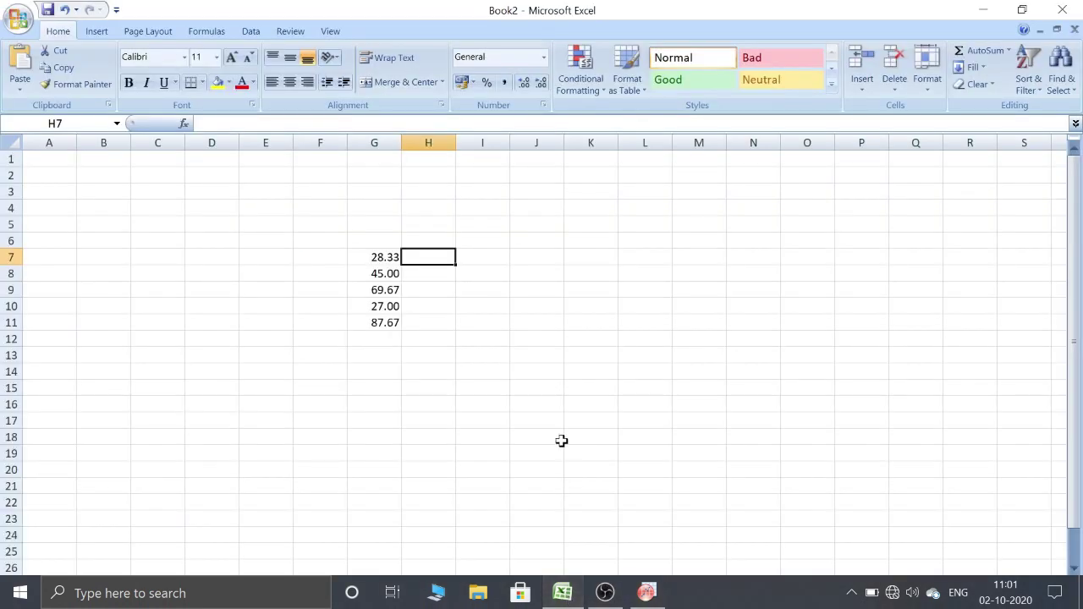
pyautogui.click(483, 263)
pyautogui.click(429, 257)
pyautogui.write('2.72845 7.50555 3.1798 4.04145 2.60342')
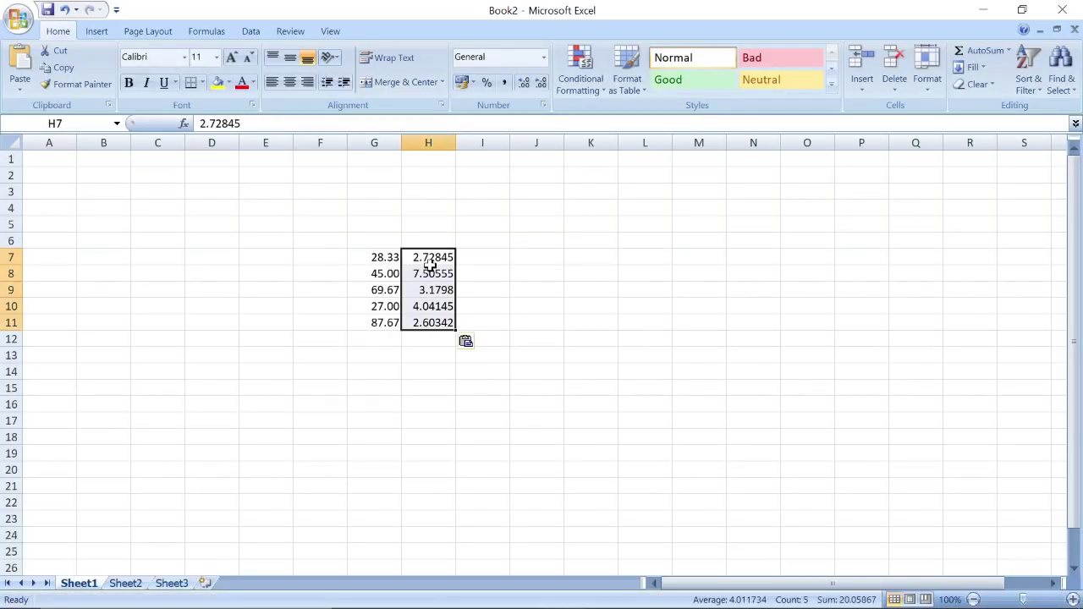
# Format the standard error values in H7 to H11 to show one decimal place
pyautogui.click(540, 83)
pyautogui.click(541, 83)
pyautogui.click(540, 83)
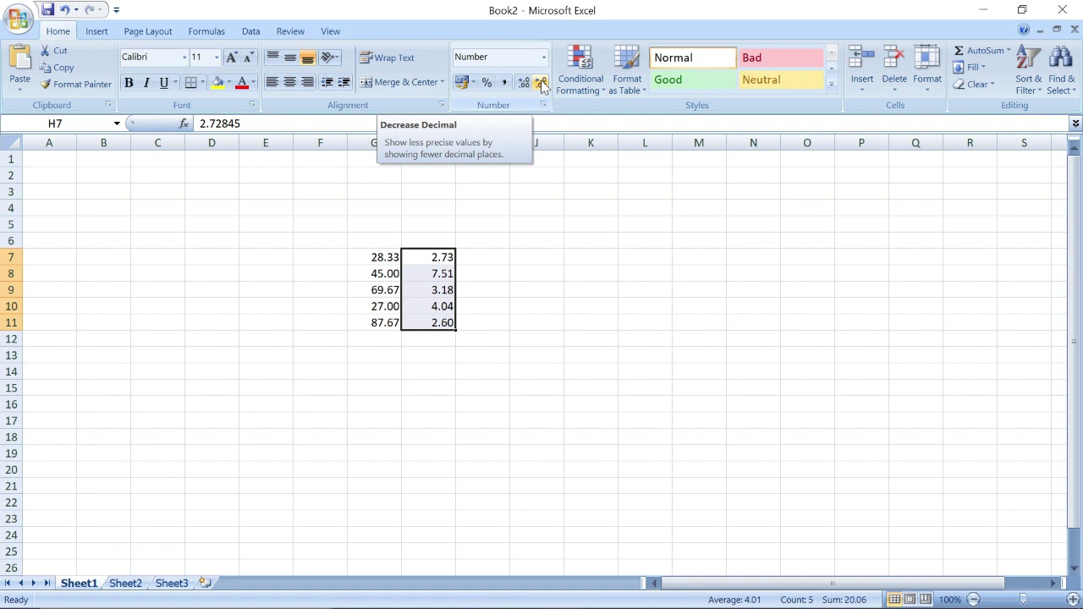
pyautogui.click(540, 83)
pyautogui.click(528, 271)
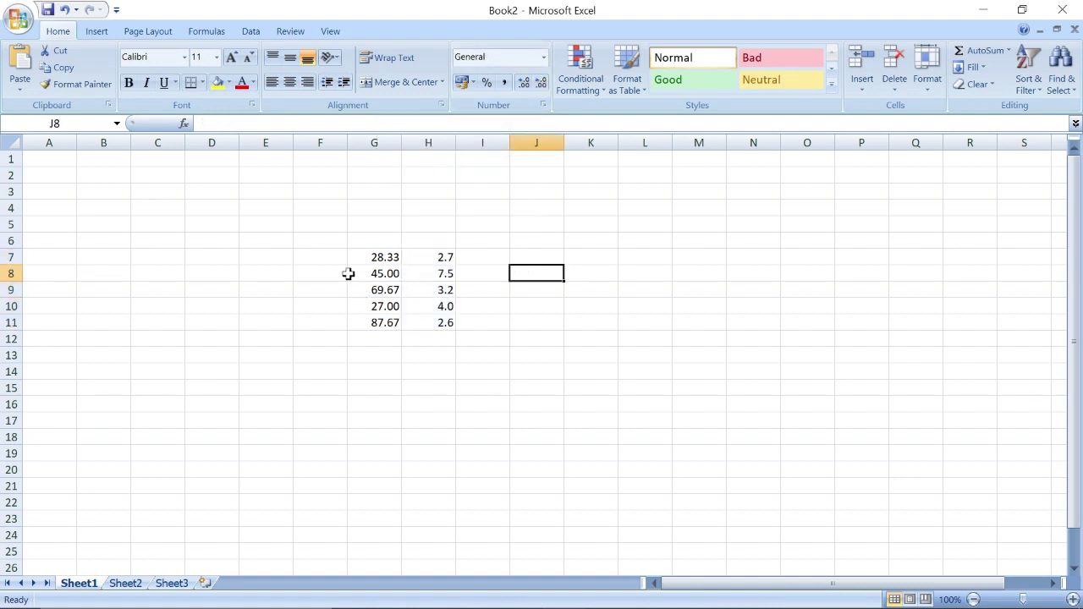
# Transfer cells G7 to H11 into a Word document as a table and insert a ± symbol after 28.33
pyautogui.moveTo(373, 258); pyautogui.dragTo(425, 324)
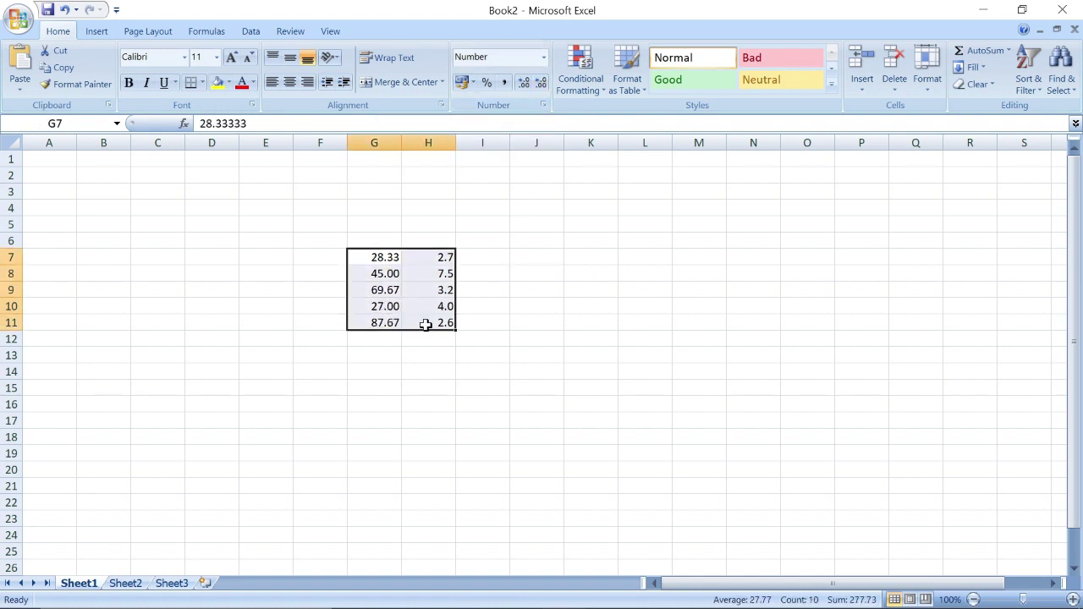
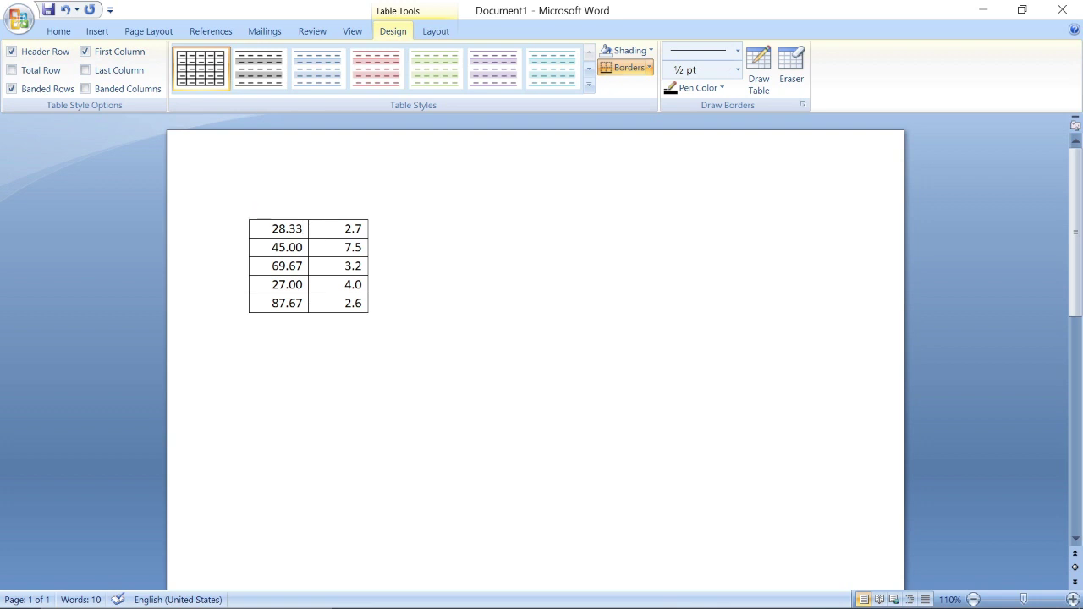
pyautogui.click(96, 31)
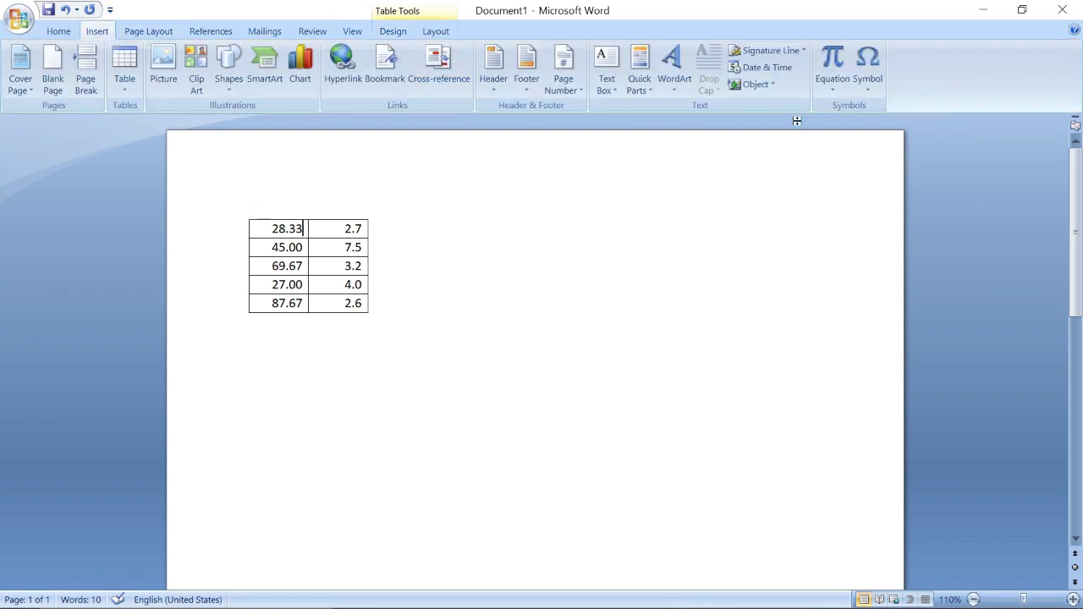
pyautogui.click(865, 80)
pyautogui.click(888, 203)
pyautogui.moveTo(304, 229)
pyautogui.mouseDown()
pyautogui.moveTo(349, 228)
pyautogui.moveTo(303, 233)
pyautogui.mouseUp()
pyautogui.hotkey('ctrl', 'c')
# Add the copied ± symbol after 45.00, 69.67, 27.00 and 87.67 in the table's first column
pyautogui.press('Down')
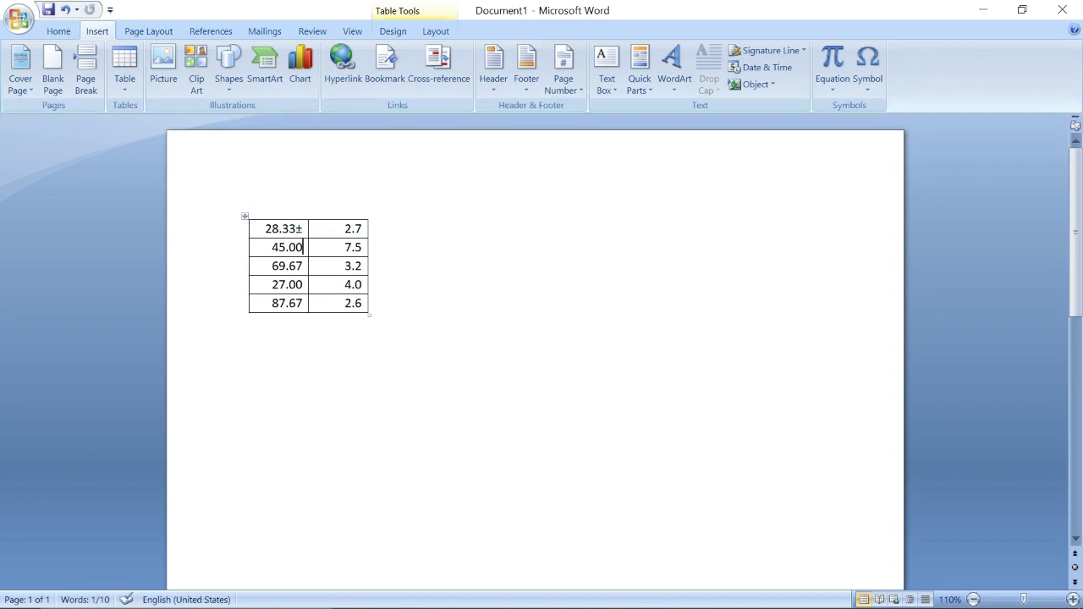
pyautogui.hotkey('ctrl', 'v')
pyautogui.hotkey('ctrl', 'v')
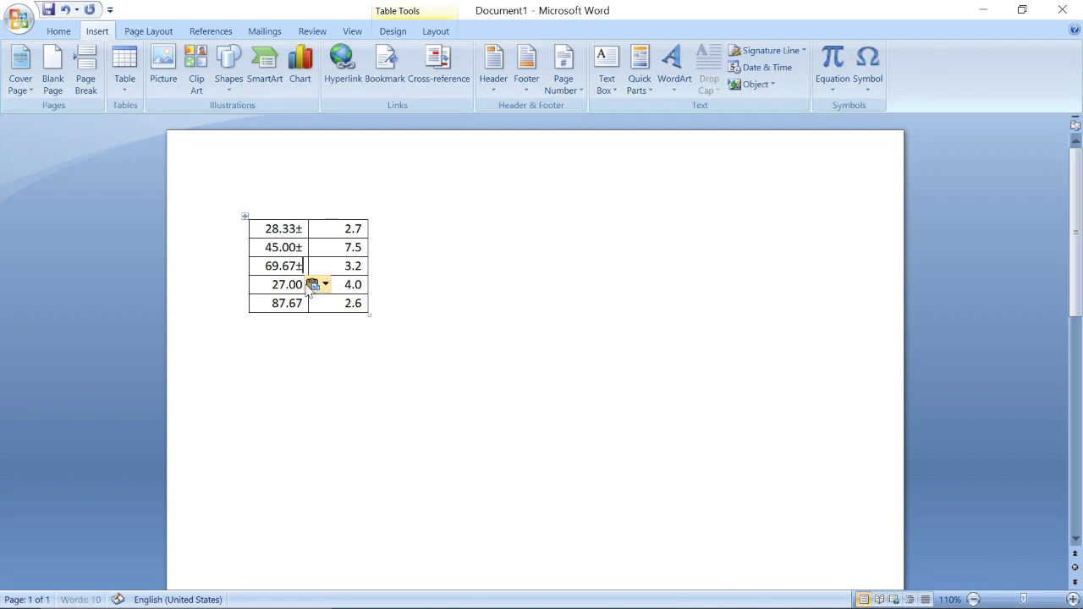
pyautogui.press('Down')
pyautogui.hotkey('ctrl', 'v')
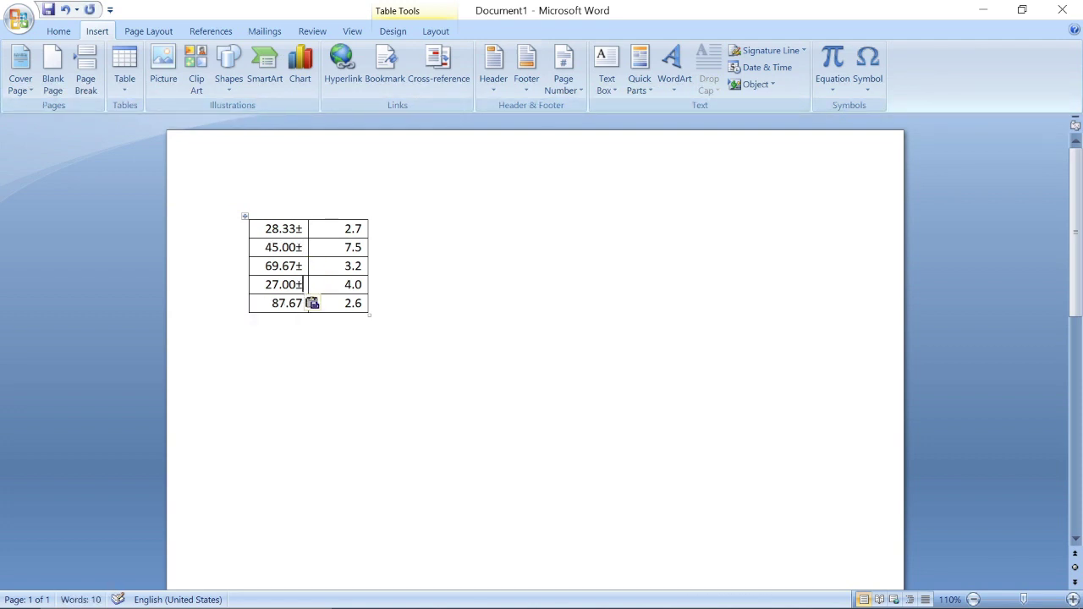
pyautogui.press('Down')
pyautogui.hotkey('ctrl', 'v')
# Move each standard error from the second column to directly after the ± symbol in the same row's first cell
pyautogui.doubleClick(352, 228)
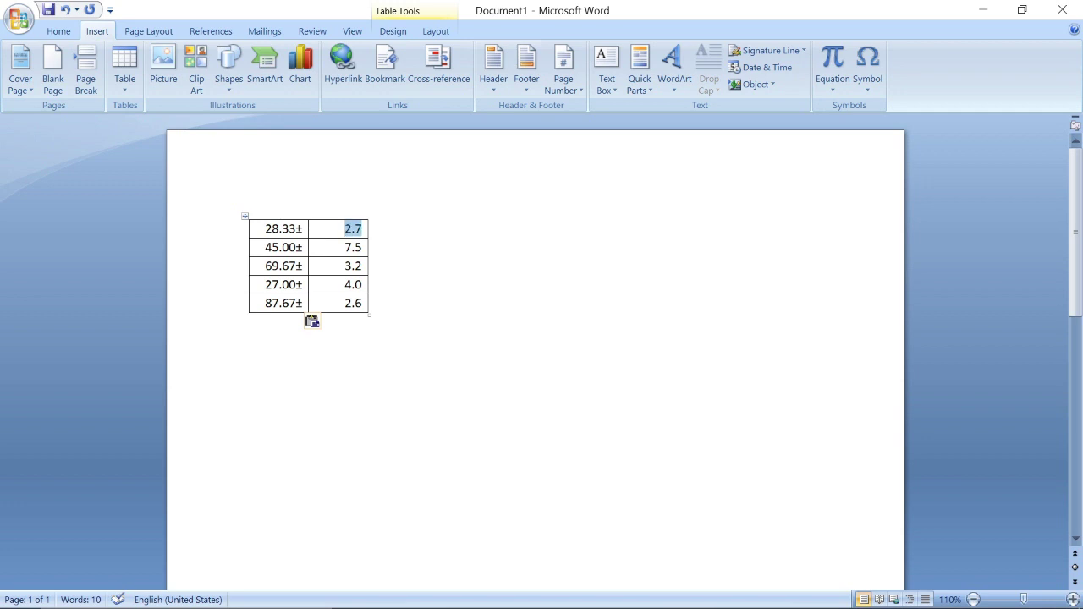
pyautogui.moveTo(354, 235); pyautogui.dragTo(315, 310)
pyautogui.press('Down')
pyautogui.press('Tab')
pyautogui.press('Down')
pyautogui.press('Tab')
pyautogui.press('Down')
pyautogui.press('Tab')
pyautogui.press('Down')
pyautogui.press('Tab')
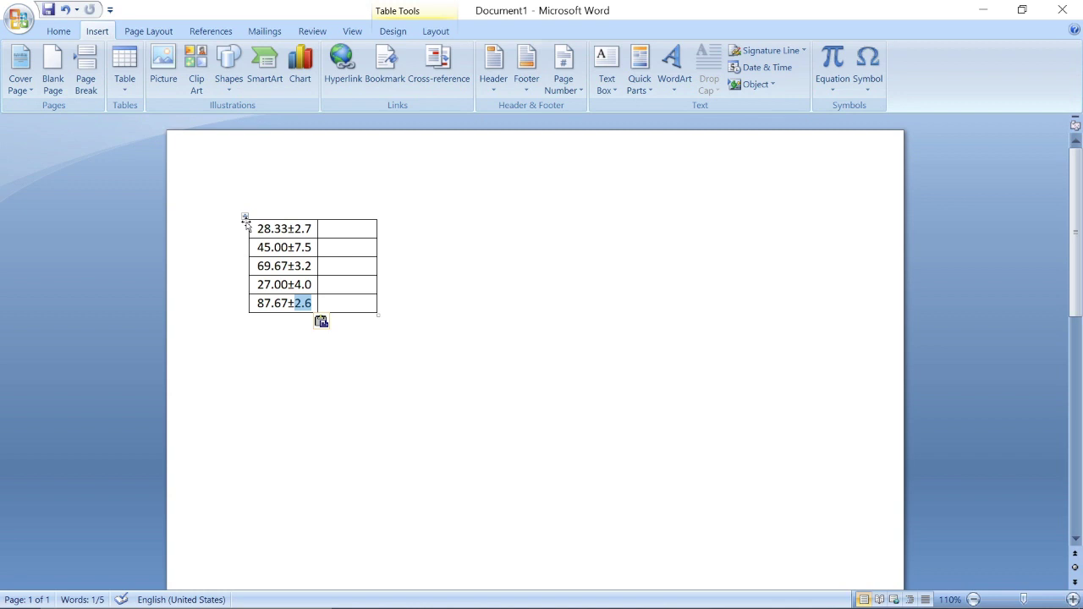
# Move the whole table further down the page to leave blank space above it
pyautogui.moveTo(245, 220); pyautogui.dragTo(300, 303)
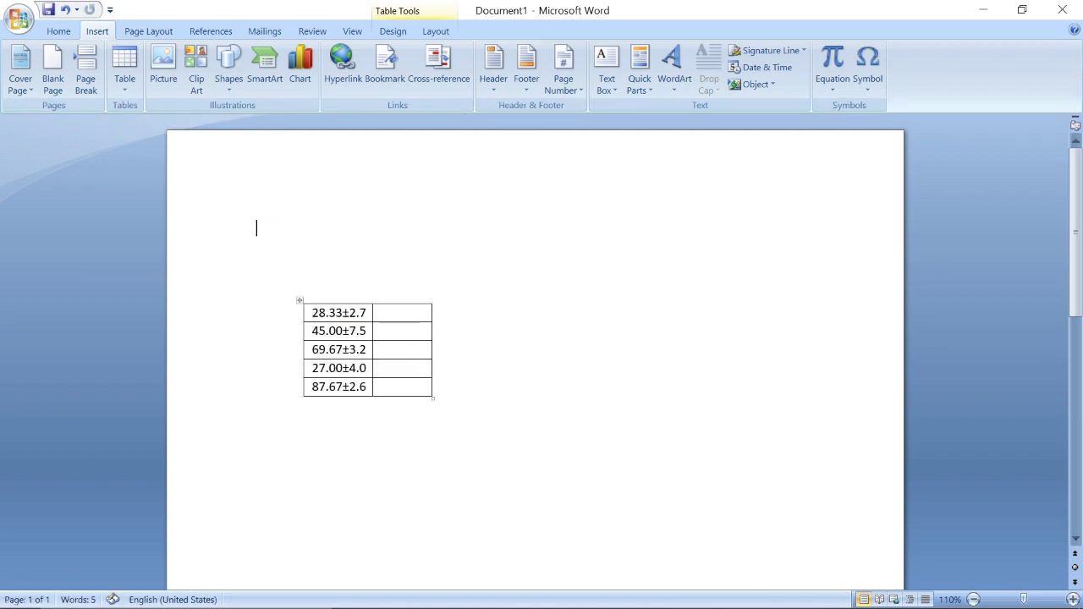
pyautogui.click(296, 313)
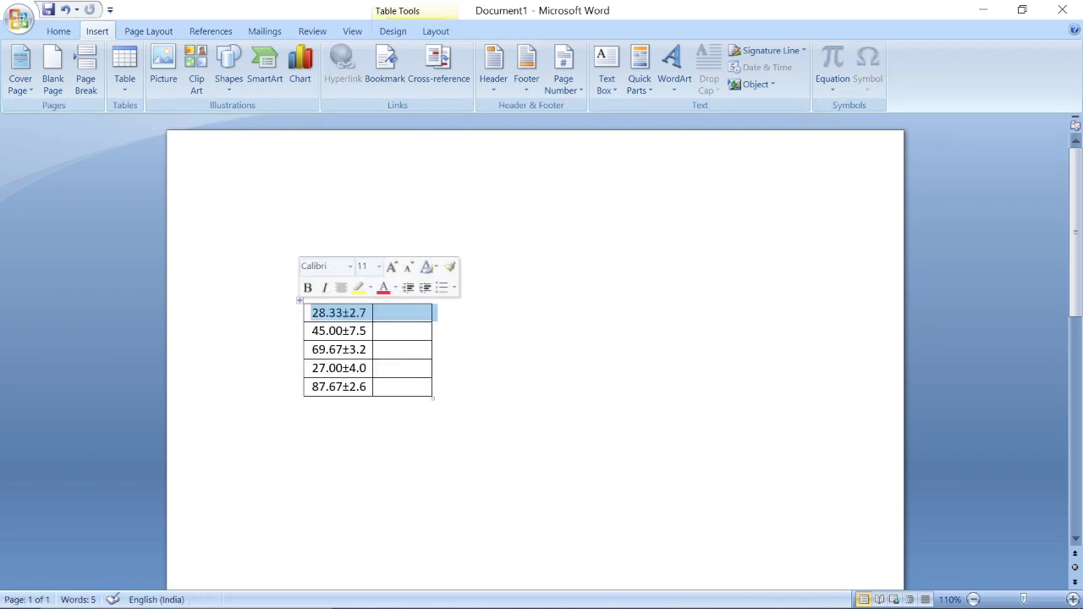
pyautogui.moveTo(298, 300); pyautogui.dragTo(298, 374)
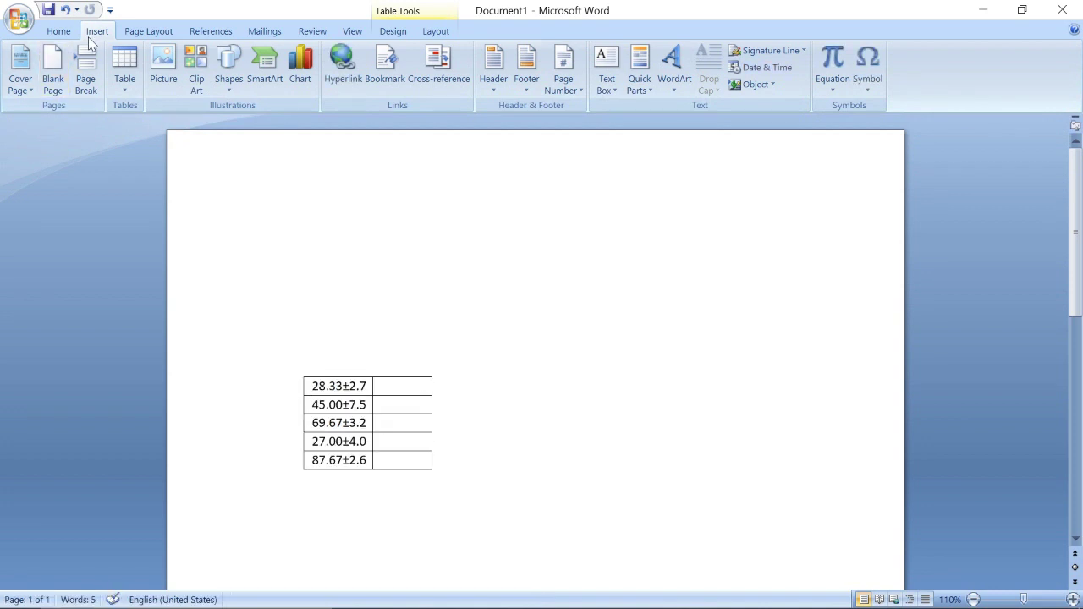
# Insert a five-column, five-row table in the blank space above the results and enter Exp1 in its first cell
pyautogui.click(125, 80)
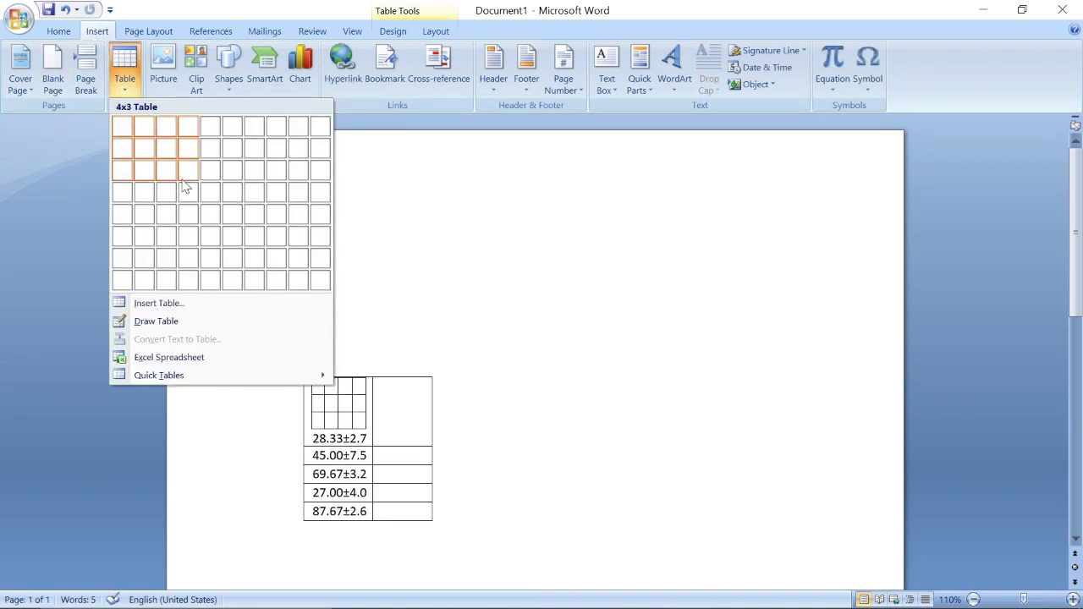
pyautogui.click(392, 244)
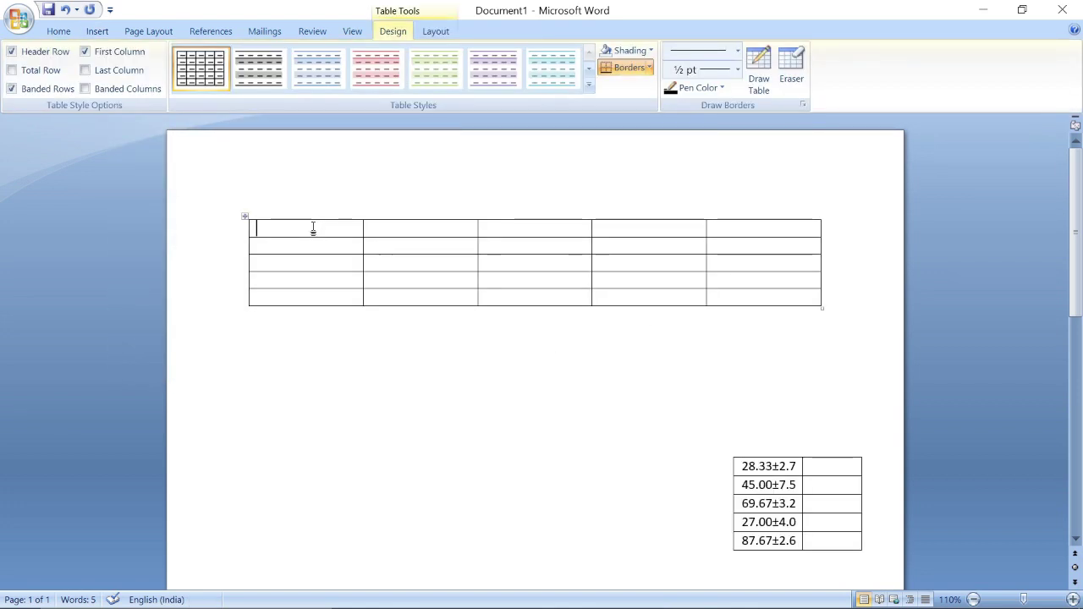
pyautogui.write('exp')
pyautogui.press('BackSpace')
pyautogui.press('BackSpace')
pyautogui.press('BackSpace')
pyautogui.write('Exp1')
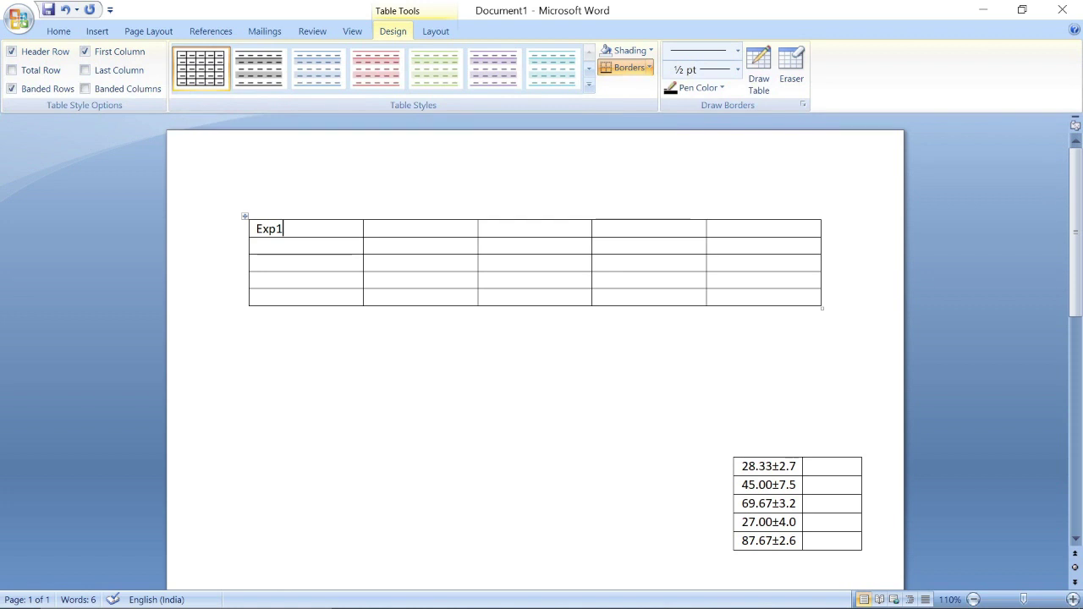
# Fill the remaining cells of the new table's first column with 2, 3, 4 and 5
pyautogui.click(293, 249)
pyautogui.write('2')
pyautogui.click(287, 265)
pyautogui.write('3')
pyautogui.click(286, 283)
pyautogui.write('4')
pyautogui.press('Down')
pyautogui.write('5')
# Copy the five mean ± standard error values from the small table into the new table's second column
pyautogui.click(742, 466)
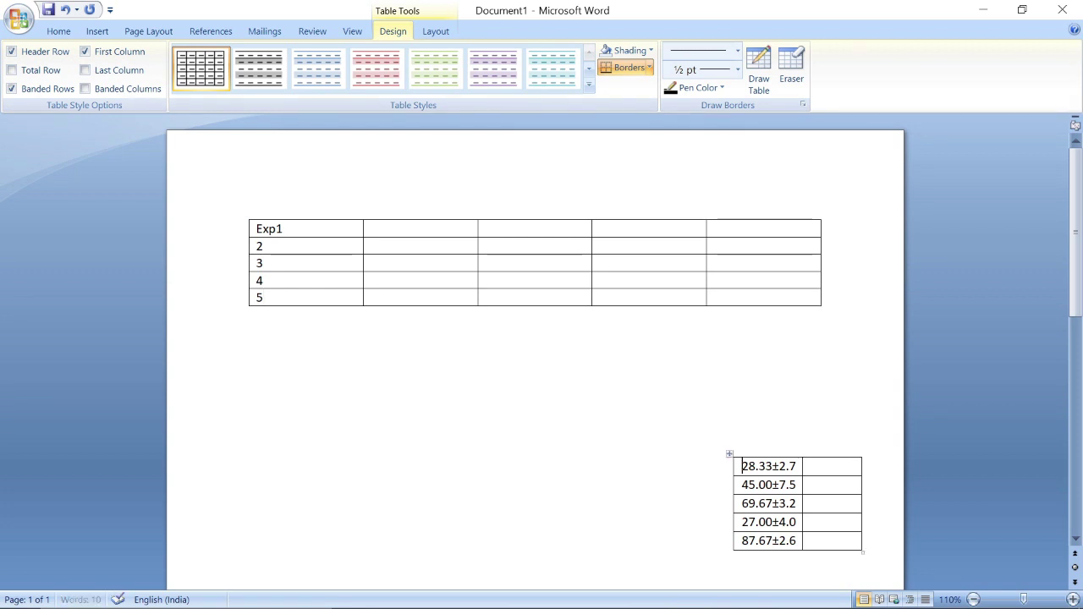
pyautogui.moveTo(742, 466); pyautogui.dragTo(799, 545)
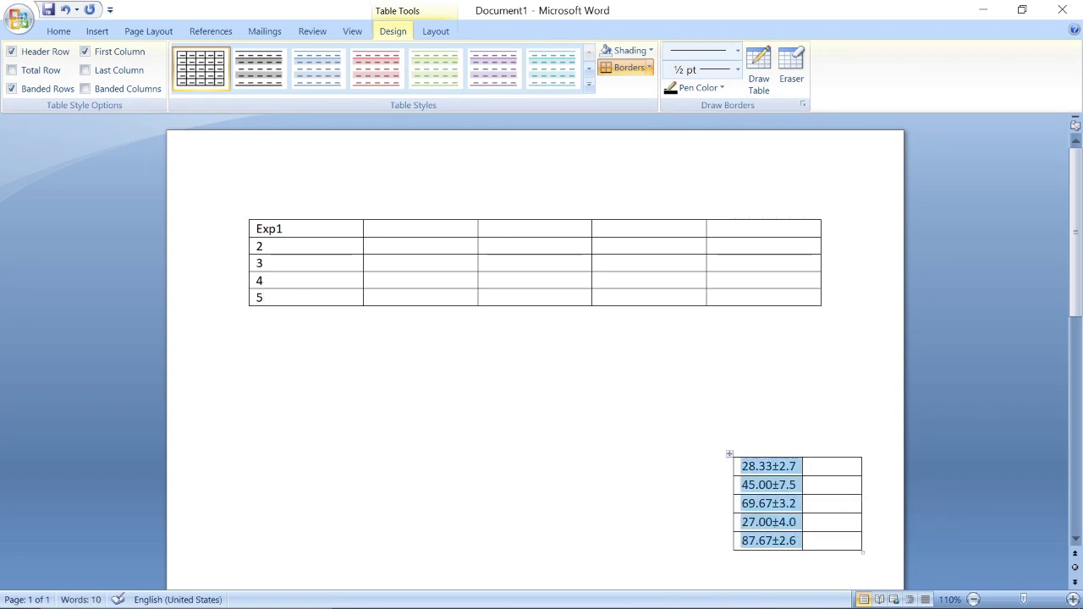
pyautogui.hotkey('ctrl', 'c')
pyautogui.click(406, 237)
pyautogui.hotkey('ctrl', 'v')
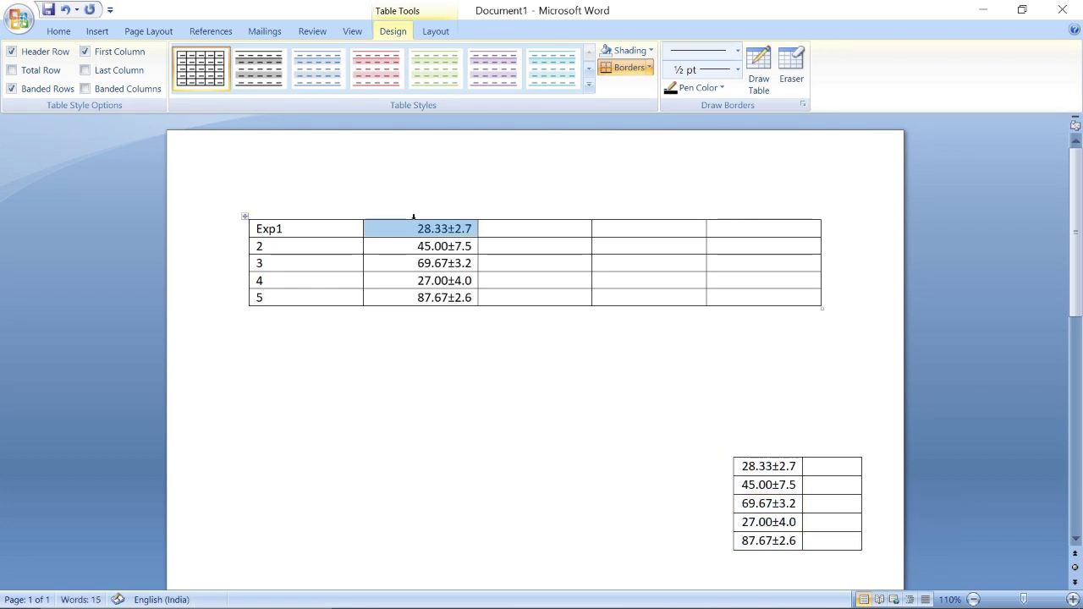
# Left-align the mean ± standard error values in the table's second column
pyautogui.click(417, 229)
pyautogui.moveTo(417, 229); pyautogui.dragTo(448, 298)
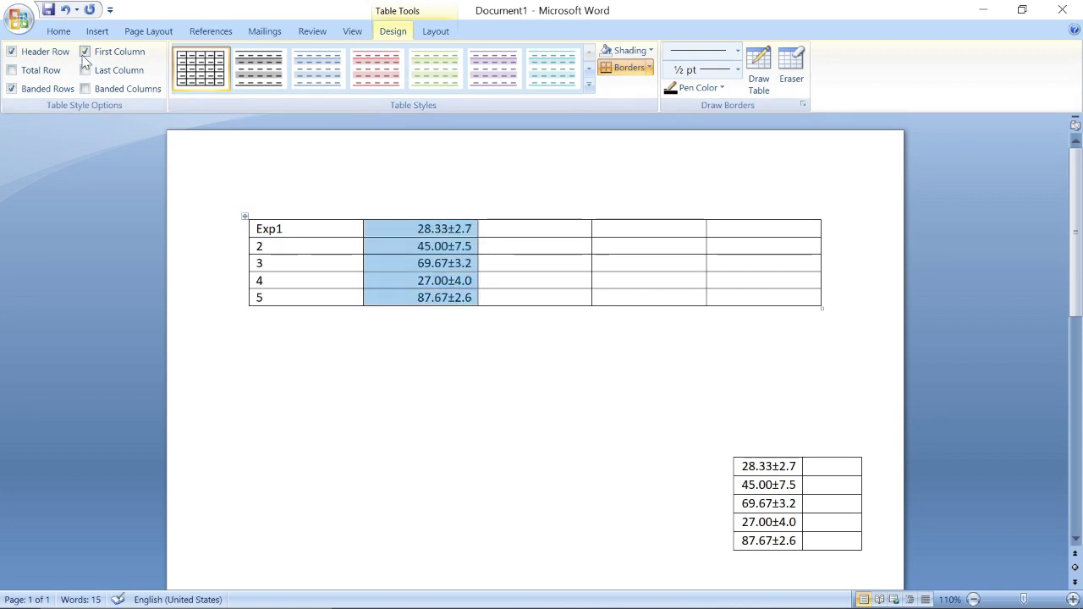
pyautogui.click(59, 32)
pyautogui.click(323, 82)
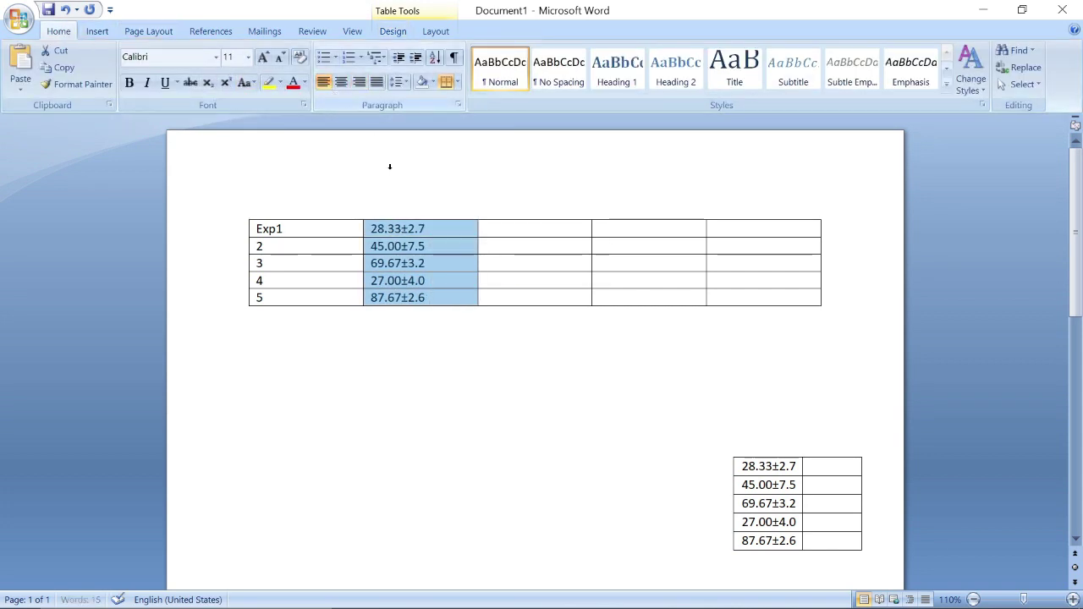
pyautogui.click(459, 322)
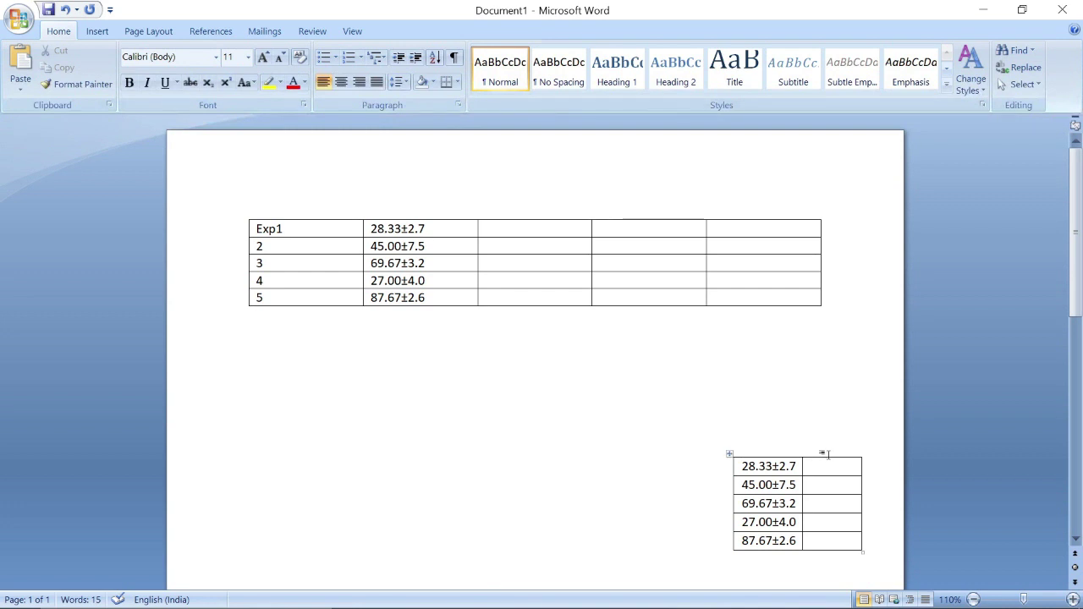
# Cut the original small results table out of the document
pyautogui.click(729, 454)
pyautogui.rightClick(730, 454)
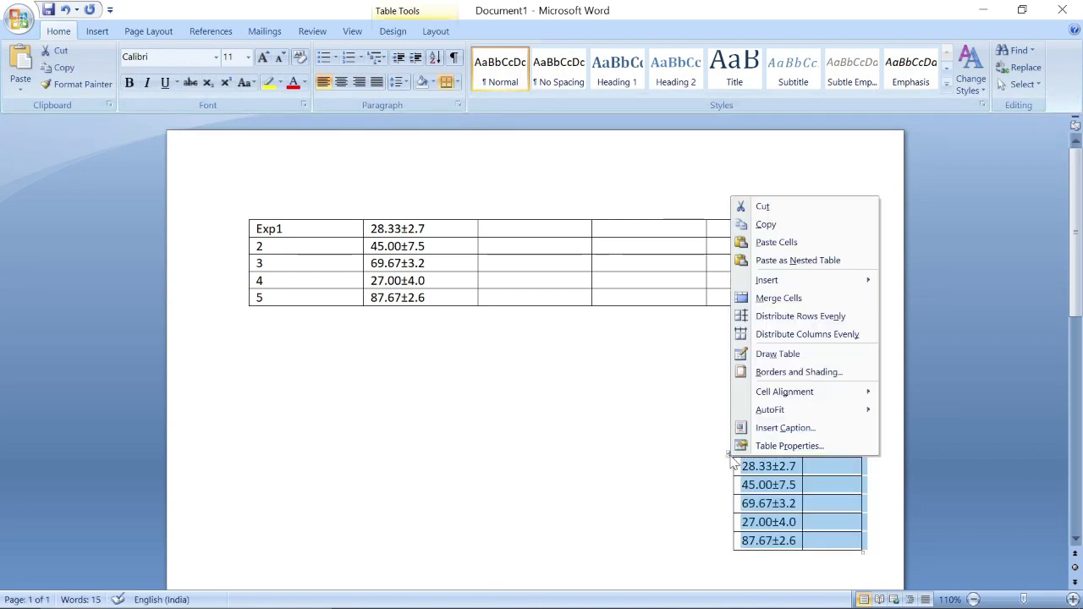
pyautogui.click(763, 208)
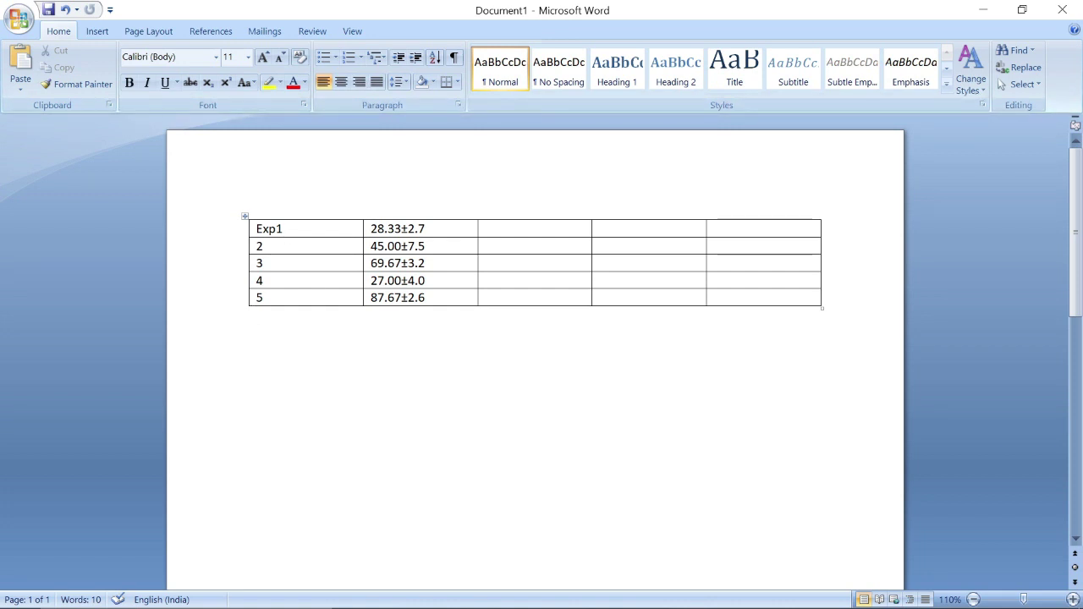
# Bring up the ANOVA report in Origin and show the Word document in a smaller window over it with all five table rows visible
pyautogui.moveTo(370, 228); pyautogui.dragTo(401, 229)
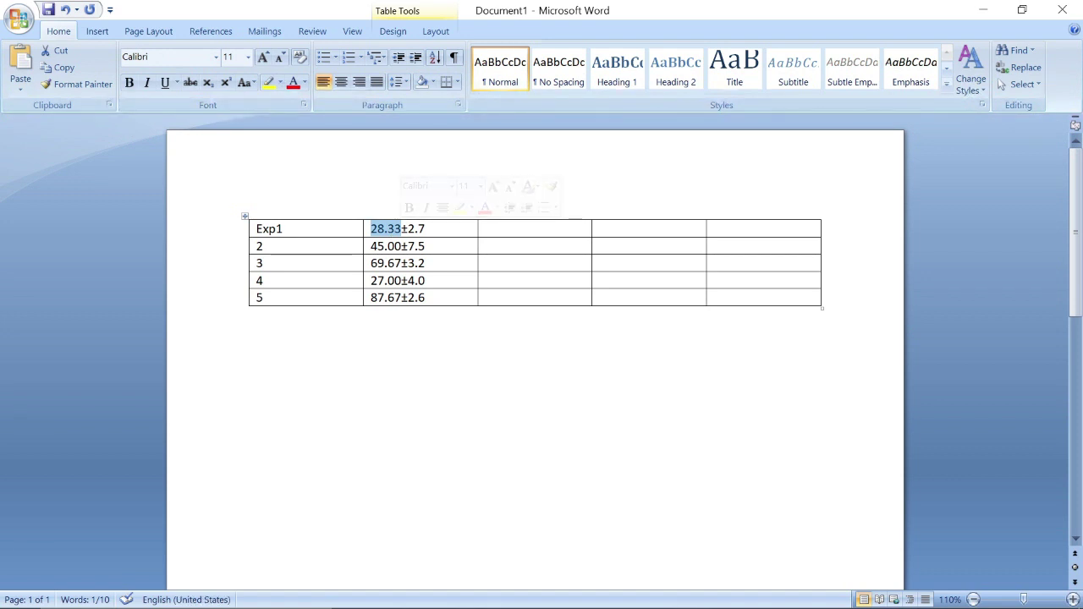
pyautogui.click(426, 228)
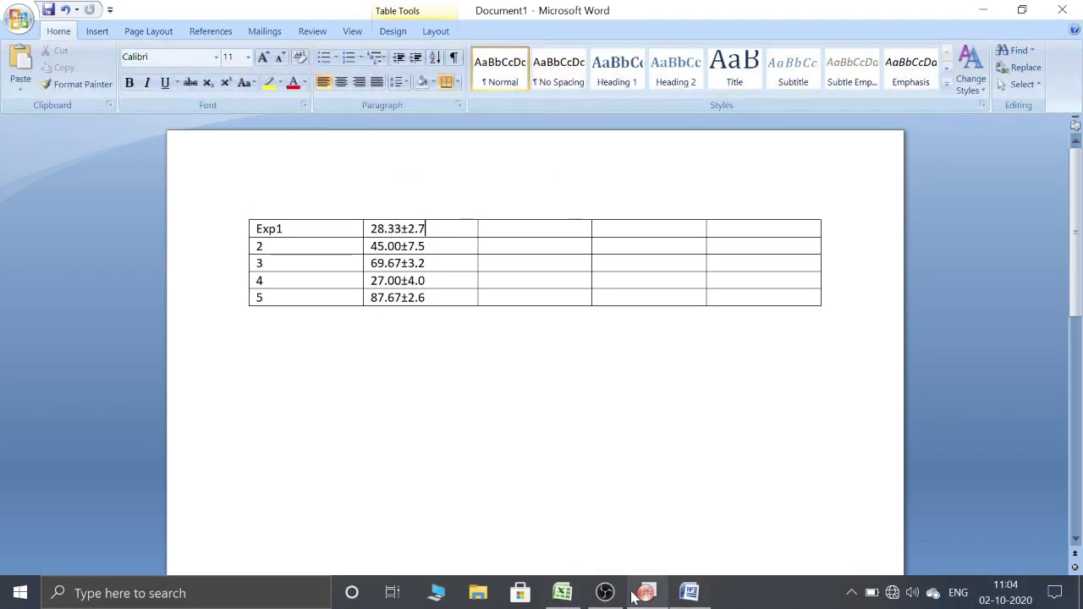
pyautogui.click(646, 592)
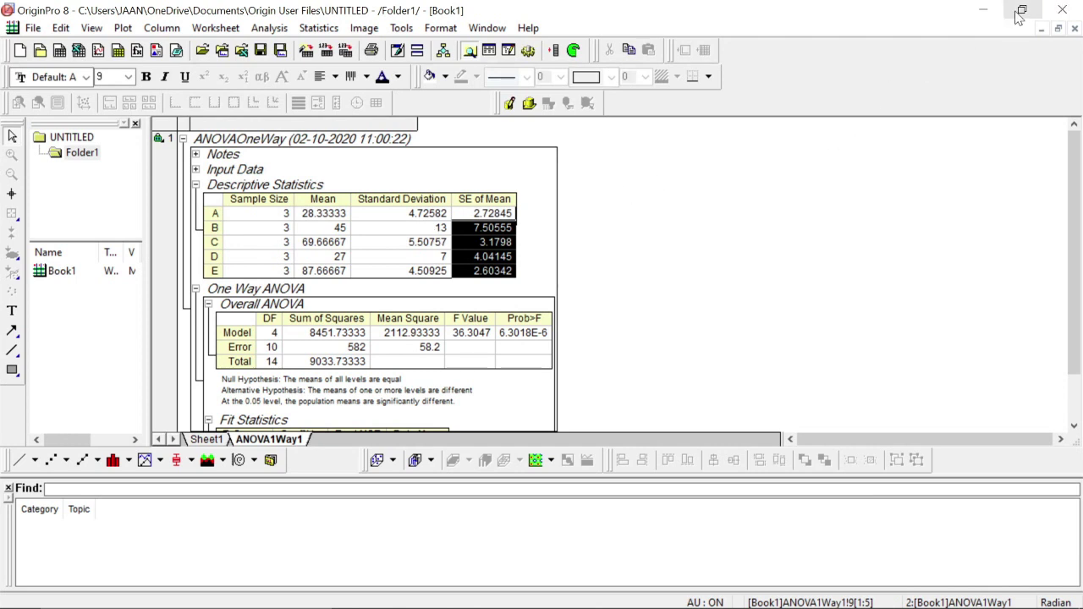
pyautogui.click(538, 272)
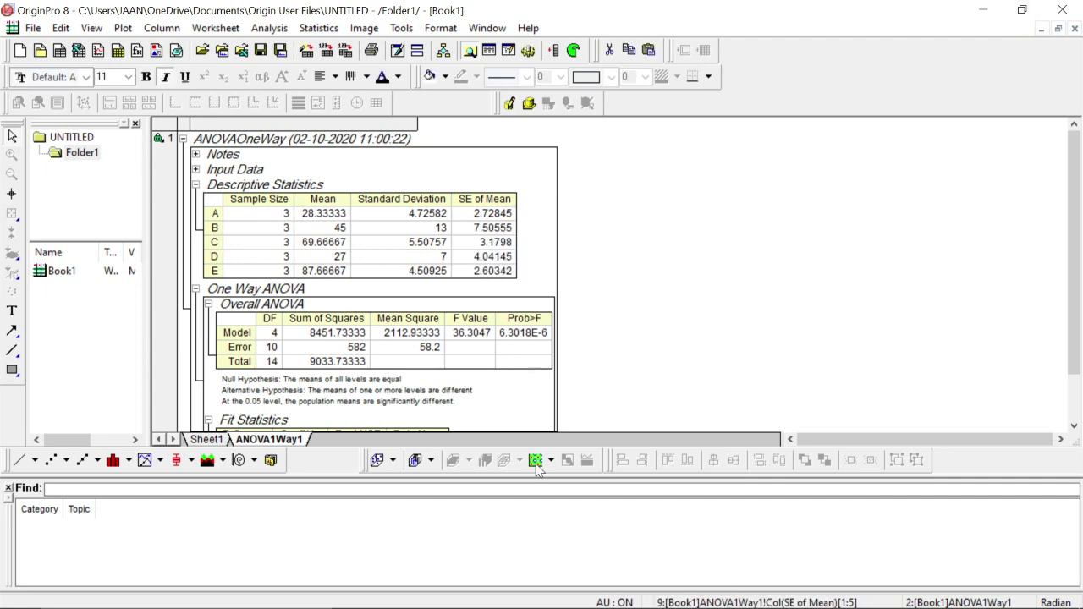
pyautogui.moveTo(589, 601)
pyautogui.click(688, 594)
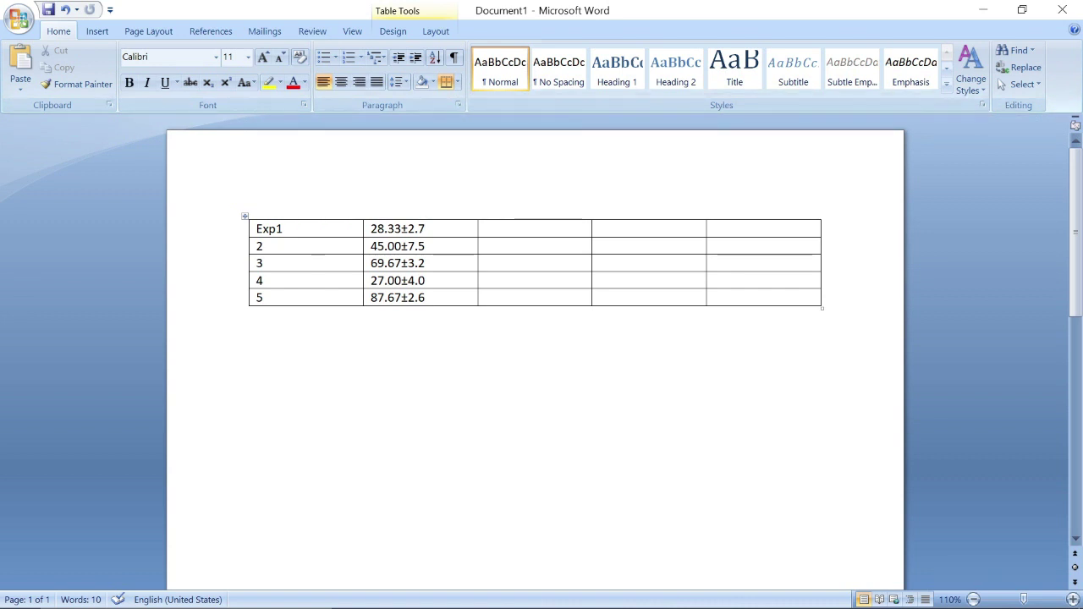
pyautogui.click(1022, 9)
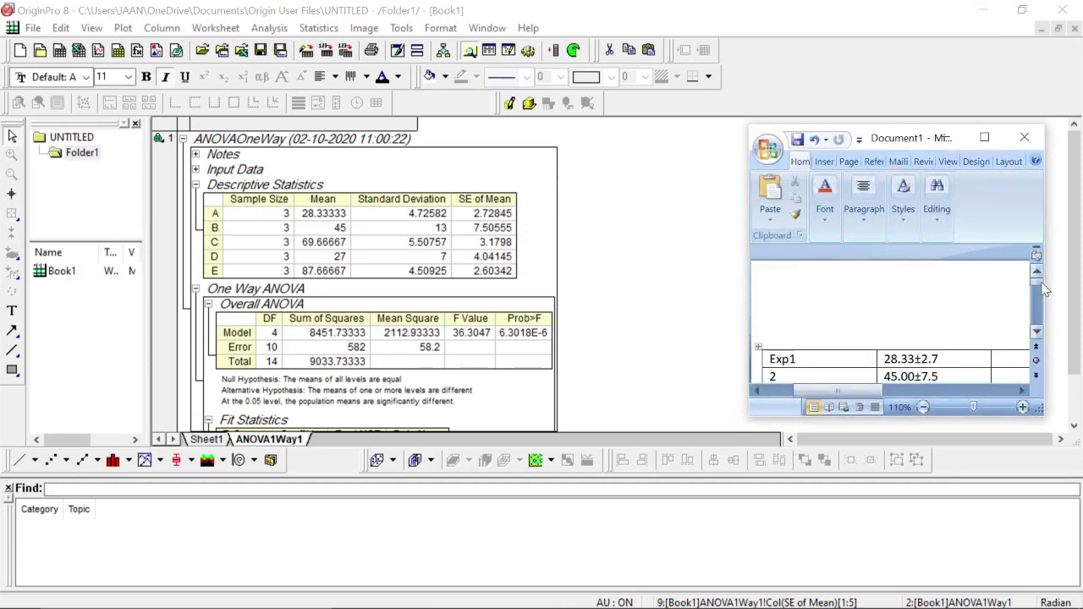
pyautogui.scroll(-2, 1043, 288)
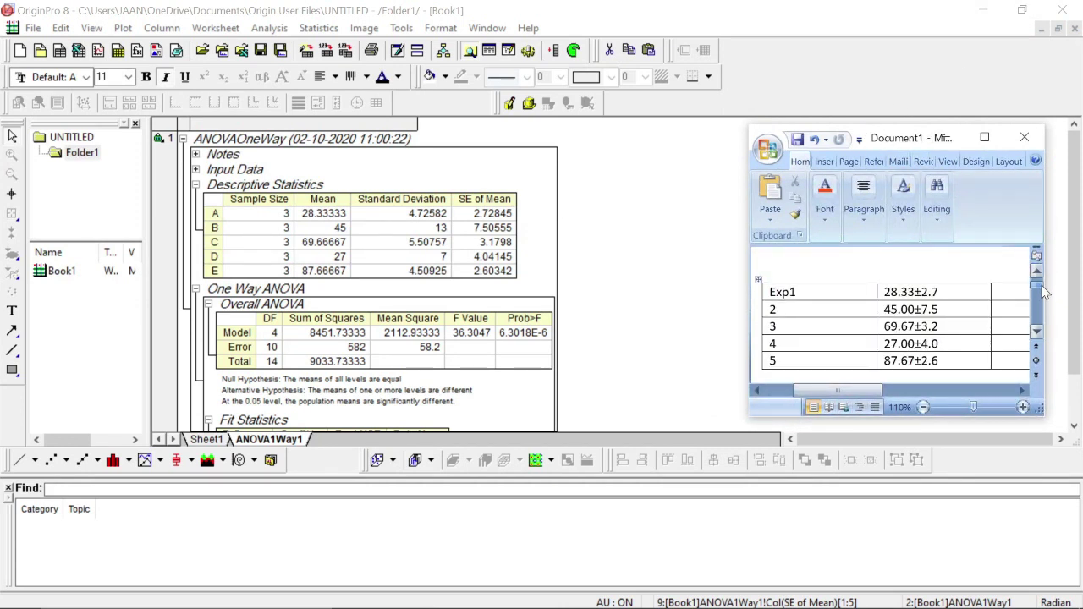
pyautogui.scroll(-1, 1044, 290)
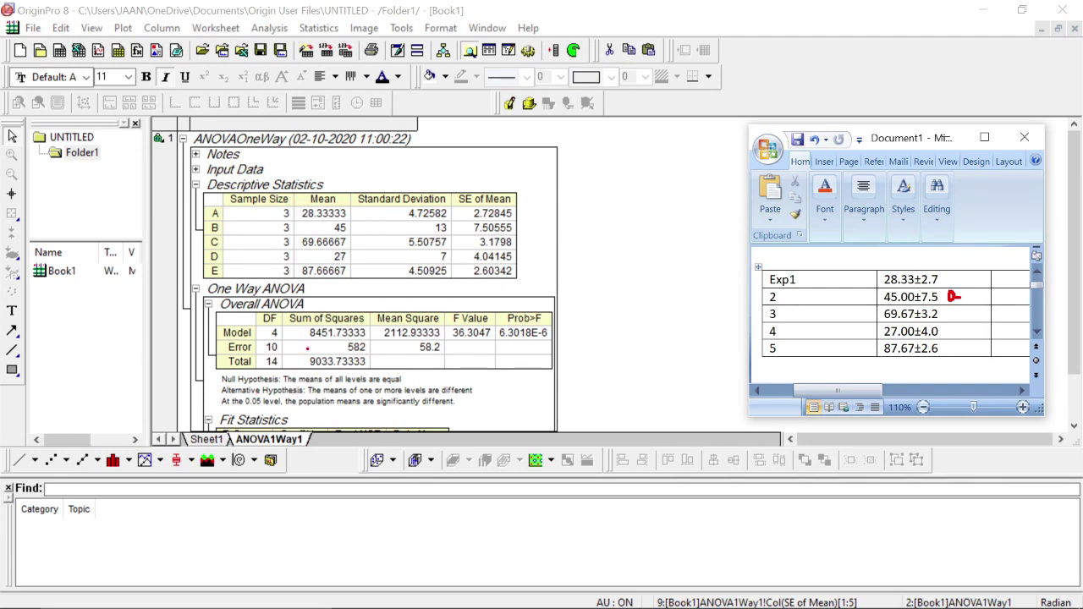
# Expand Means Comparisons and Tukey Test in the ANOVA report to examine the pairwise significance, with the Word table shown alongside
pyautogui.scroll(-2, 355, 354)
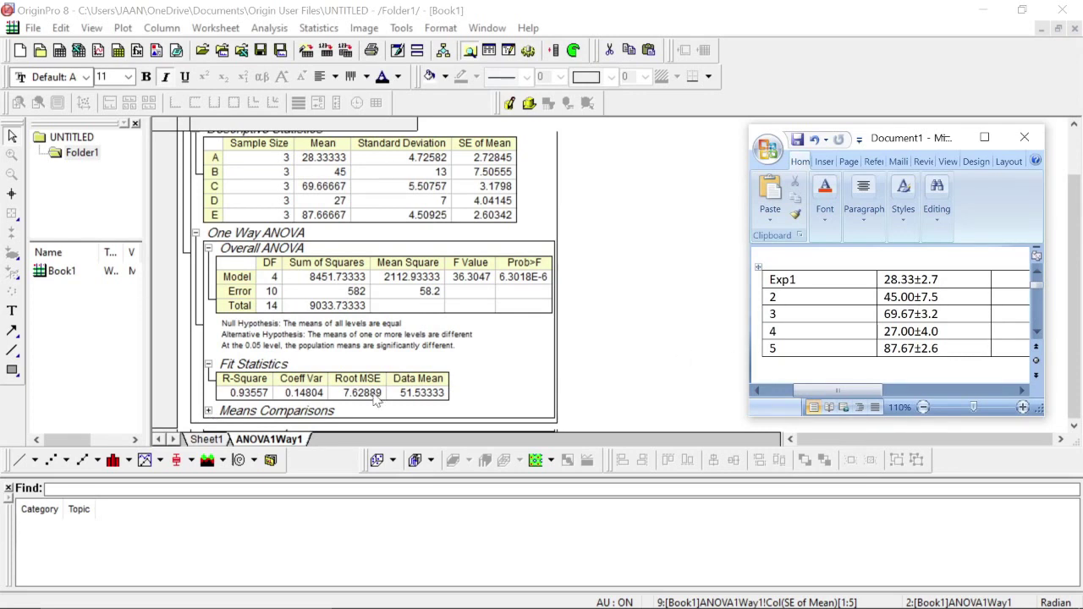
pyautogui.click(207, 412)
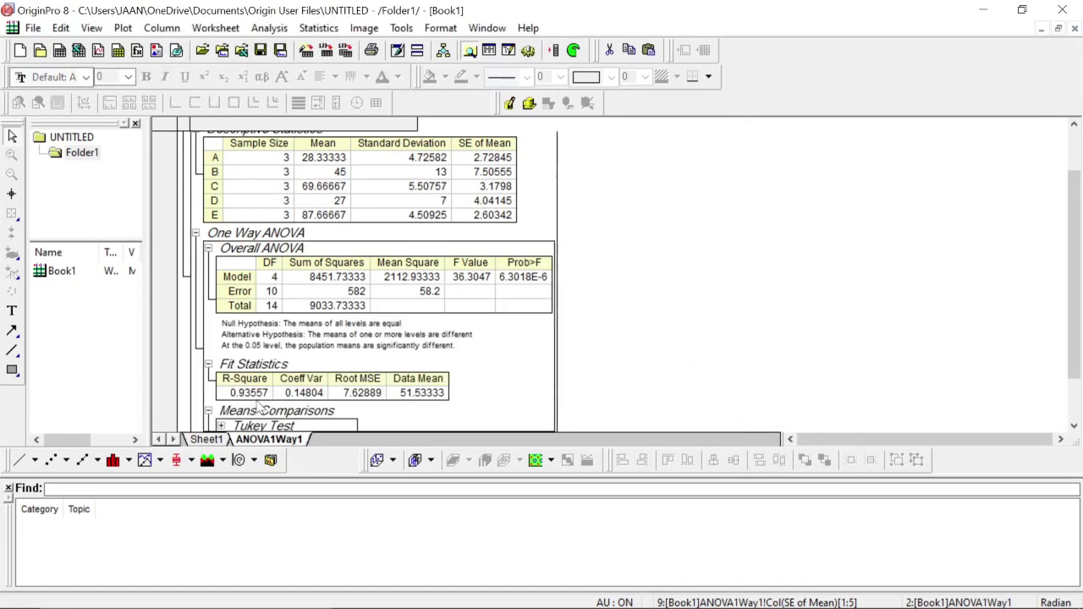
pyautogui.scroll(-2, 212, 407)
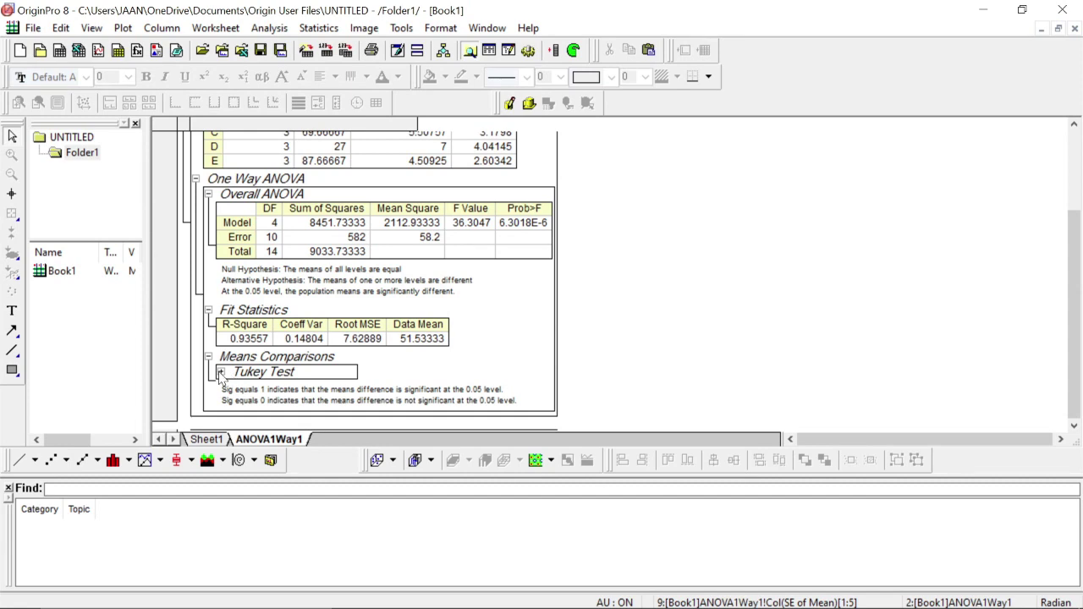
pyautogui.click(221, 372)
pyautogui.scroll(-6, 385, 364)
pyautogui.scroll(-2, 385, 364)
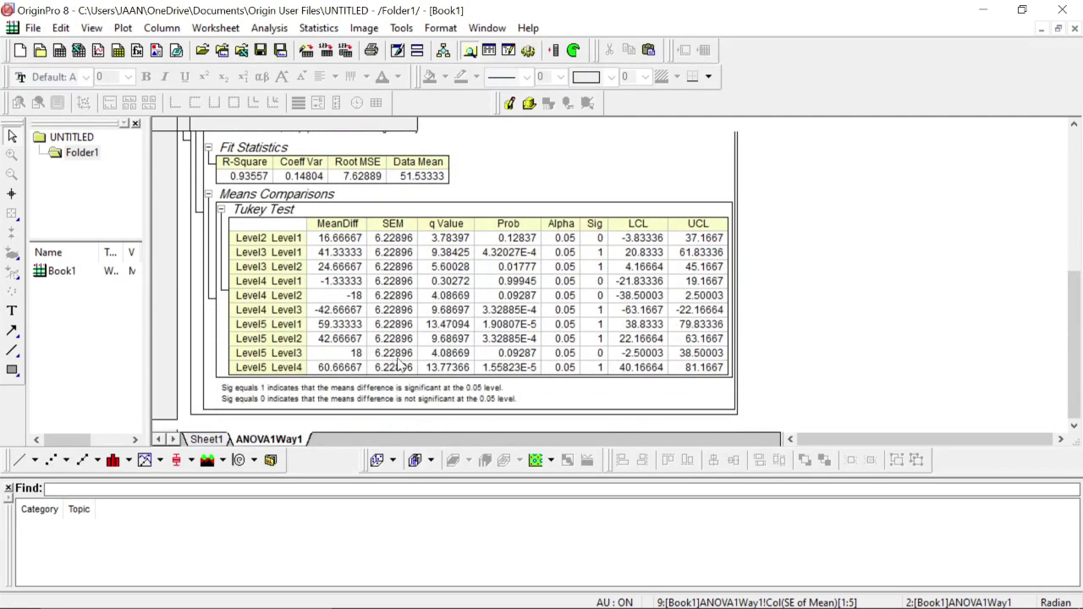
pyautogui.moveTo(725, 595)
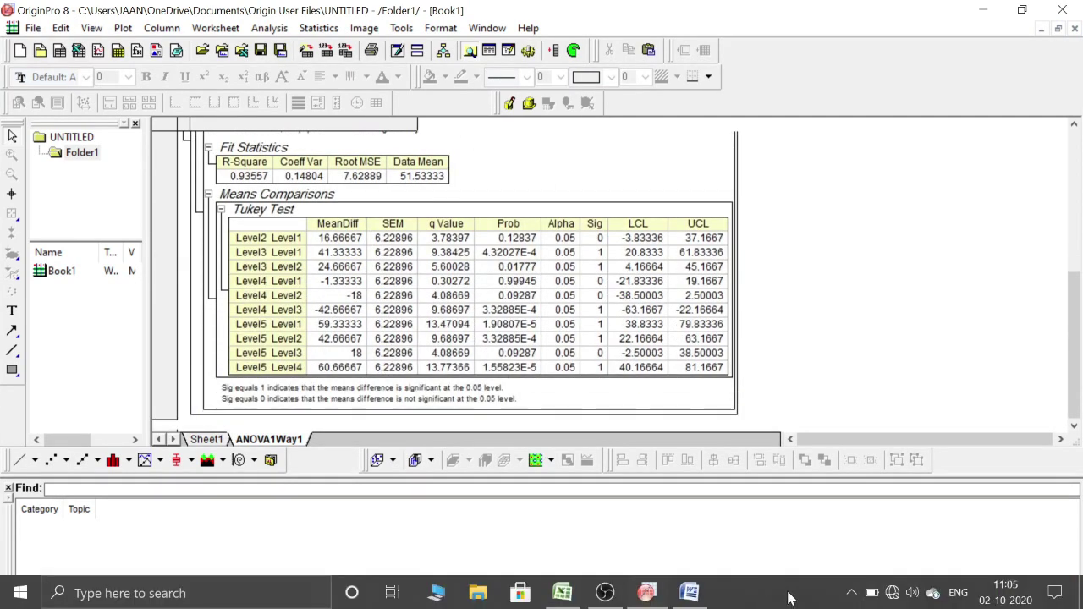
pyautogui.click(687, 592)
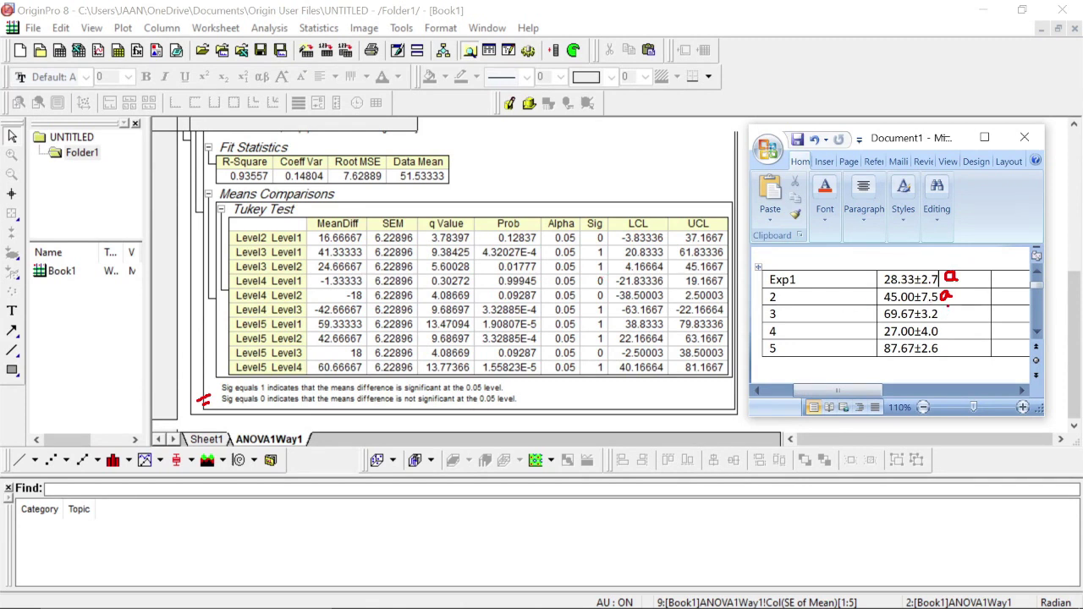
pyautogui.moveTo(948, 308)
pyautogui.mouseDown()
pyautogui.moveTo(960, 310)
pyautogui.moveTo(951, 314)
pyautogui.mouseUp()
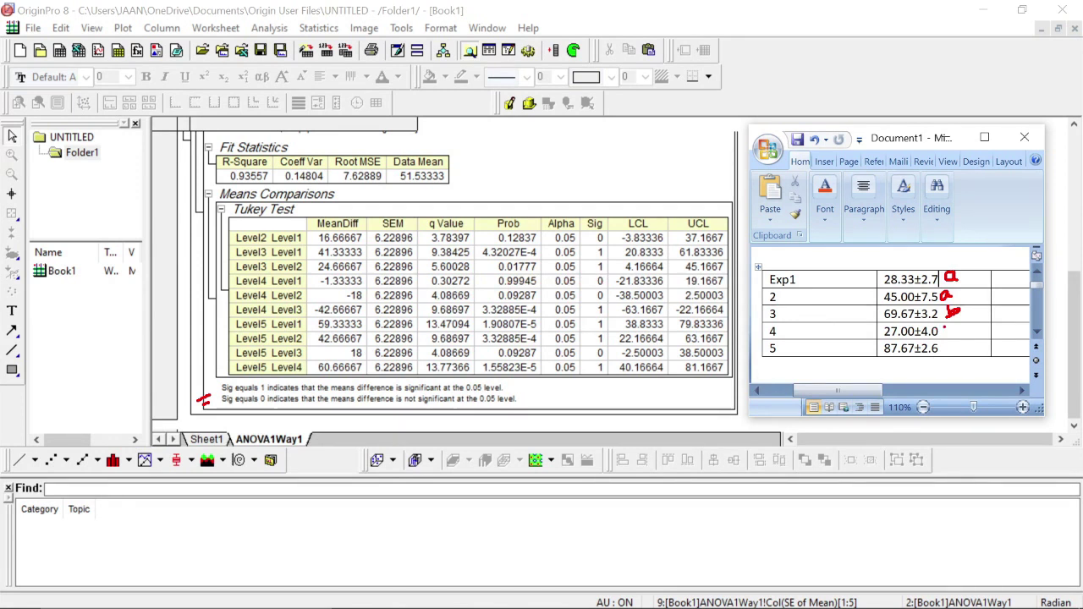
pyautogui.moveTo(943, 325); pyautogui.dragTo(956, 332)
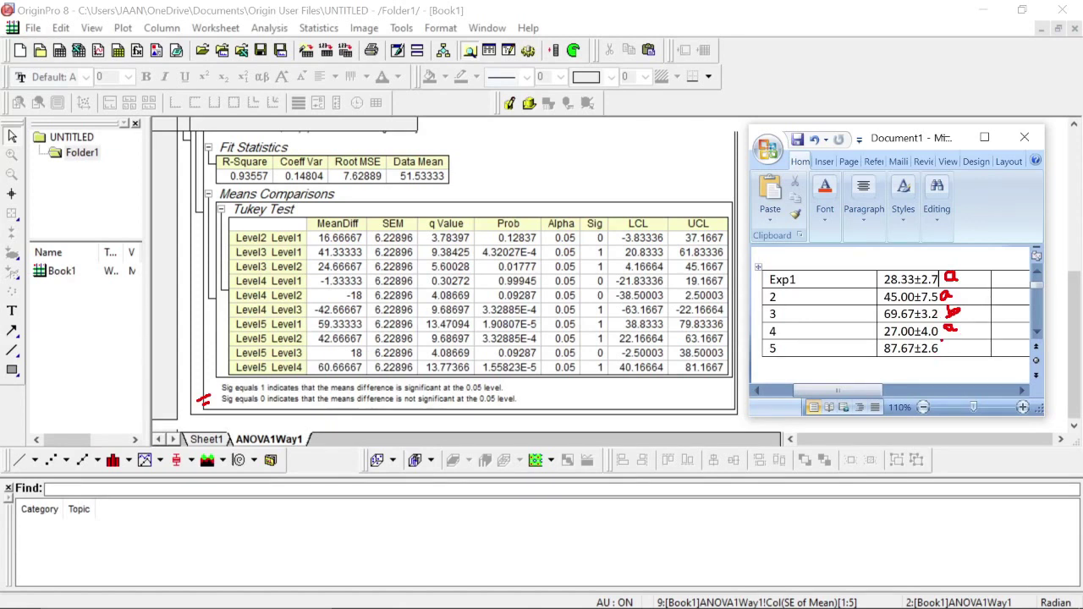
pyautogui.moveTo(940, 341)
pyautogui.mouseDown()
pyautogui.moveTo(960, 349)
pyautogui.moveTo(941, 354)
pyautogui.mouseUp()
pyautogui.moveTo(971, 343)
pyautogui.mouseDown()
pyautogui.moveTo(966, 352)
pyautogui.moveTo(975, 343)
pyautogui.mouseUp()
pyautogui.moveTo(970, 348)
pyautogui.mouseDown()
pyautogui.moveTo(970, 361)
pyautogui.moveTo(983, 358)
pyautogui.mouseUp()
pyautogui.click(985, 343)
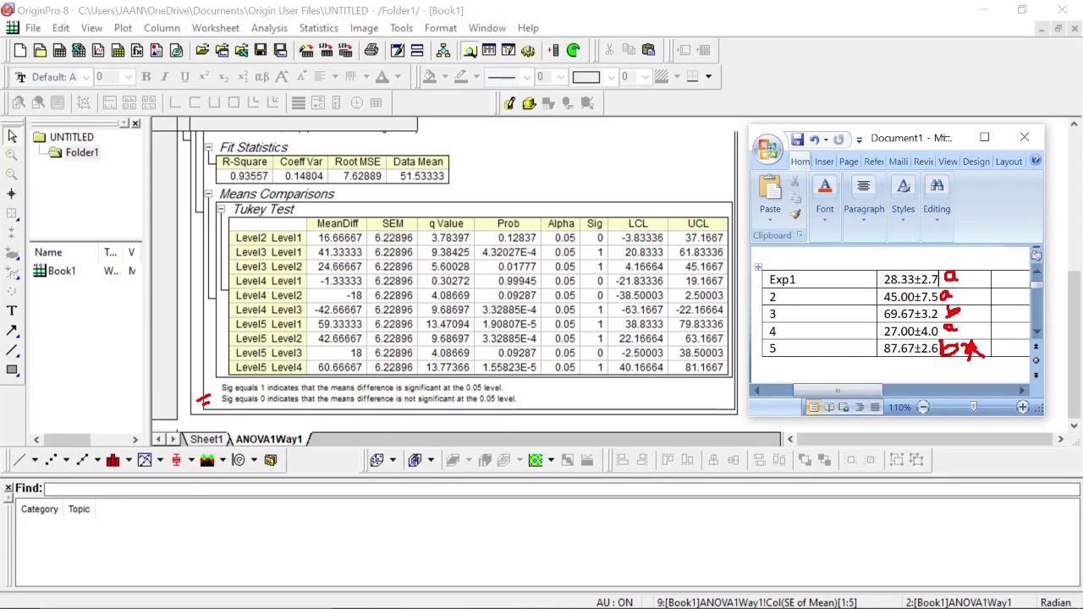
pyautogui.moveTo(985, 340); pyautogui.dragTo(988, 352)
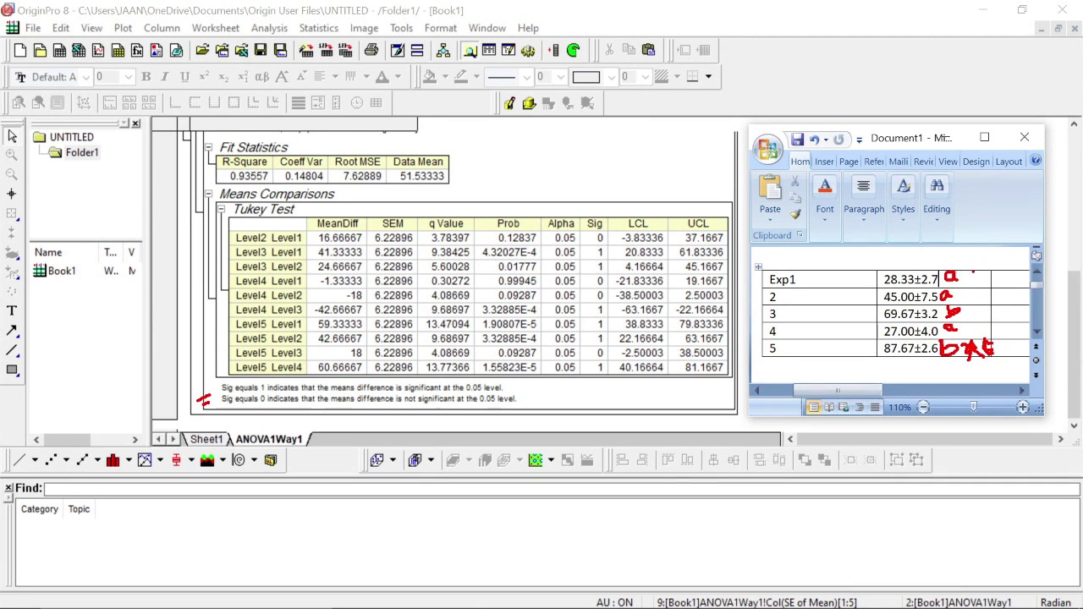
pyautogui.moveTo(967, 271)
pyautogui.mouseDown()
pyautogui.moveTo(962, 281)
pyautogui.moveTo(973, 285)
pyautogui.moveTo(965, 267)
pyautogui.mouseUp()
pyautogui.moveTo(602, 232)
pyautogui.mouseDown()
pyautogui.moveTo(588, 259)
pyautogui.moveTo(592, 368)
pyautogui.mouseUp()
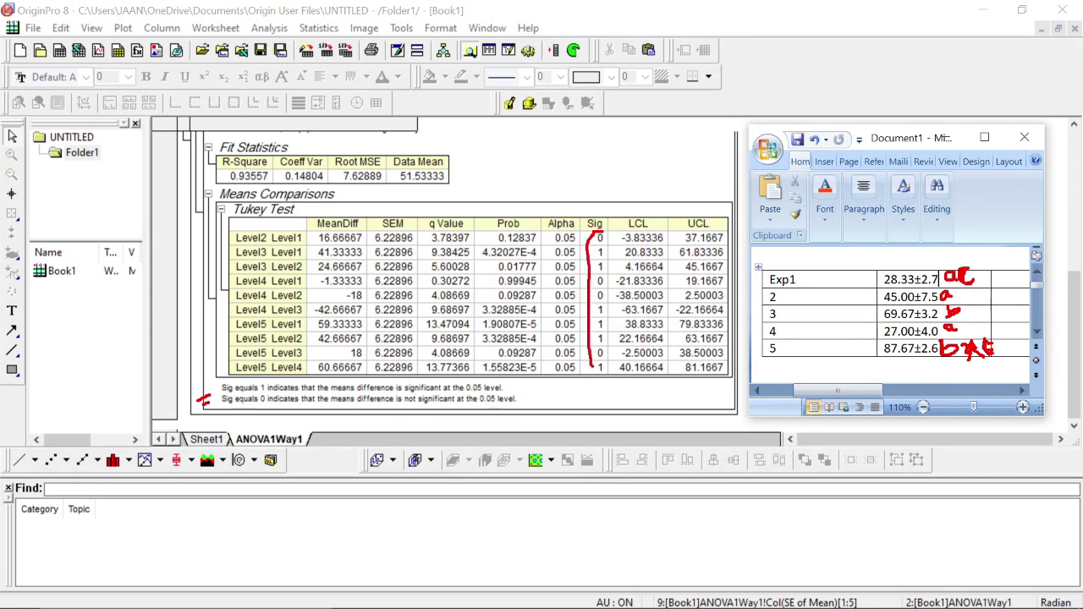